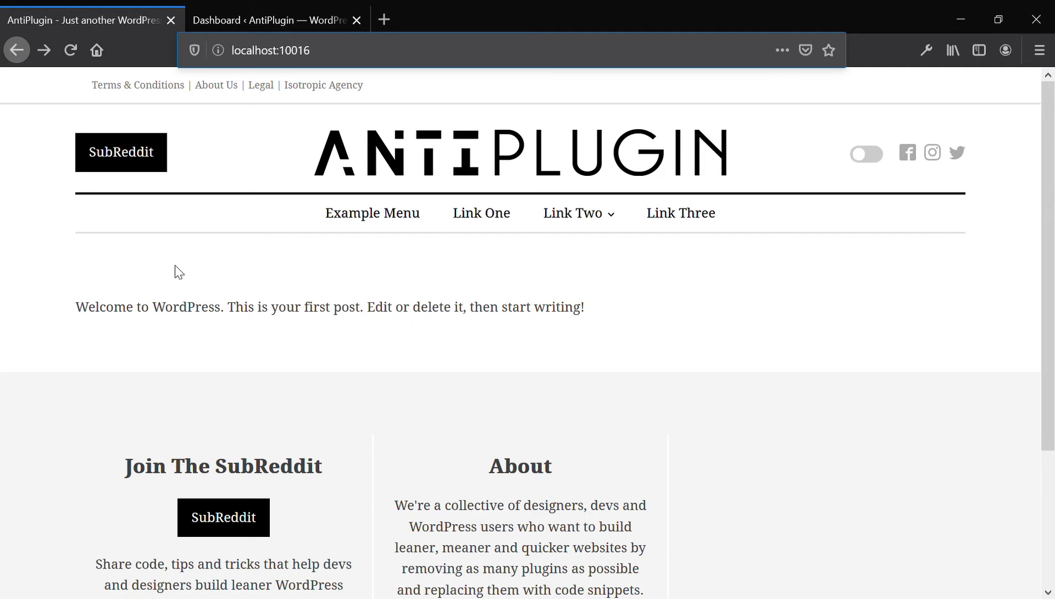
Select and deselect part of the welcome post sentence, then scroll the front page.
{"action": "left_click_drag", "start_coordinate": [178, 307], "coordinate": [436, 313]}
{"action": "left_click", "coordinate": [439, 315]}
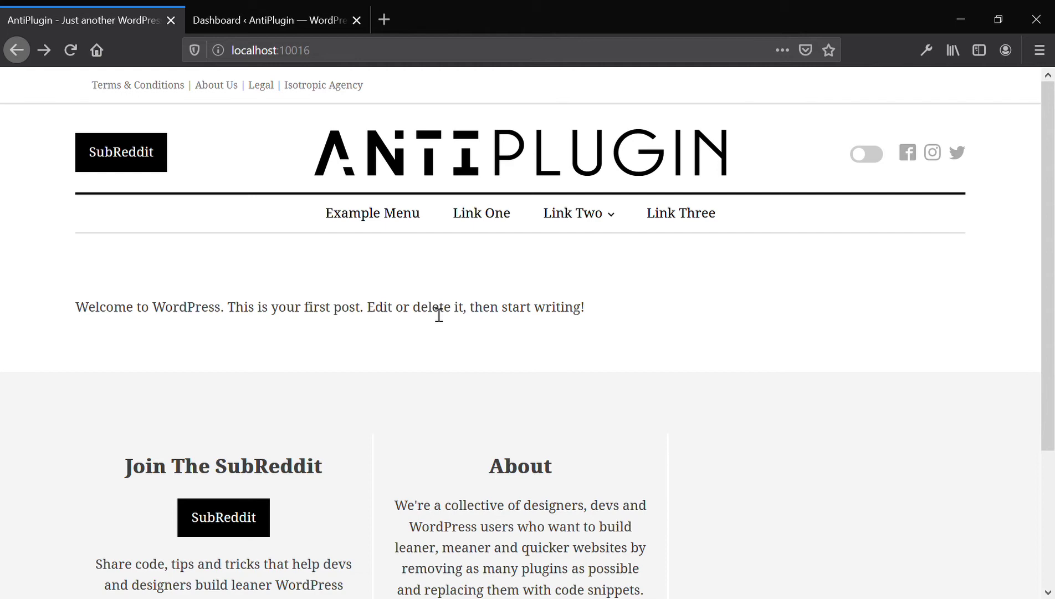
{"action": "scroll", "coordinate": [527, 407], "scroll_direction": "down", "scroll_amount": 3}
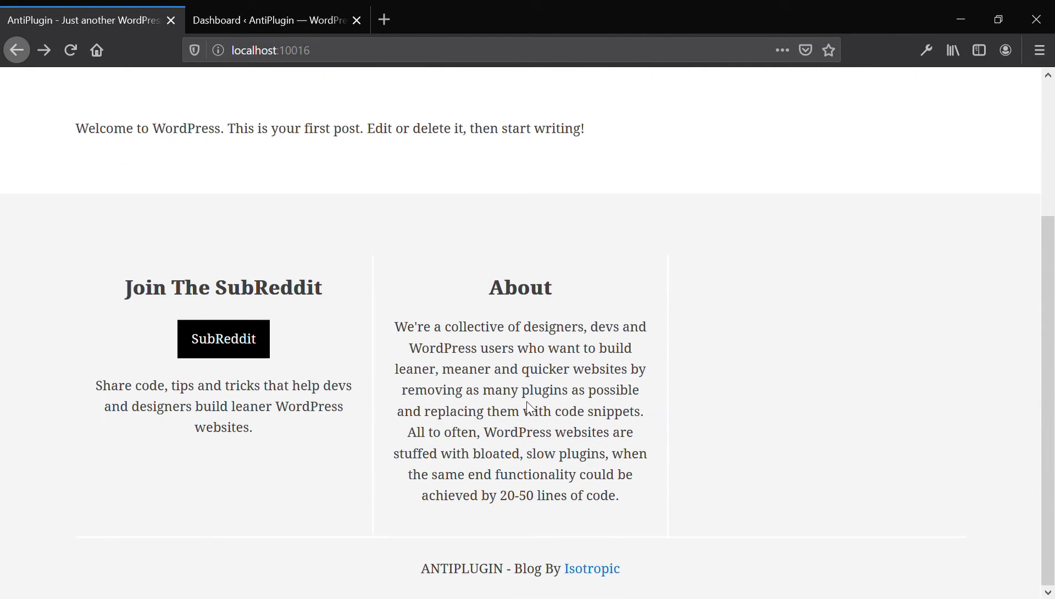
{"action": "scroll", "coordinate": [527, 407], "scroll_direction": "up", "scroll_amount": 3}
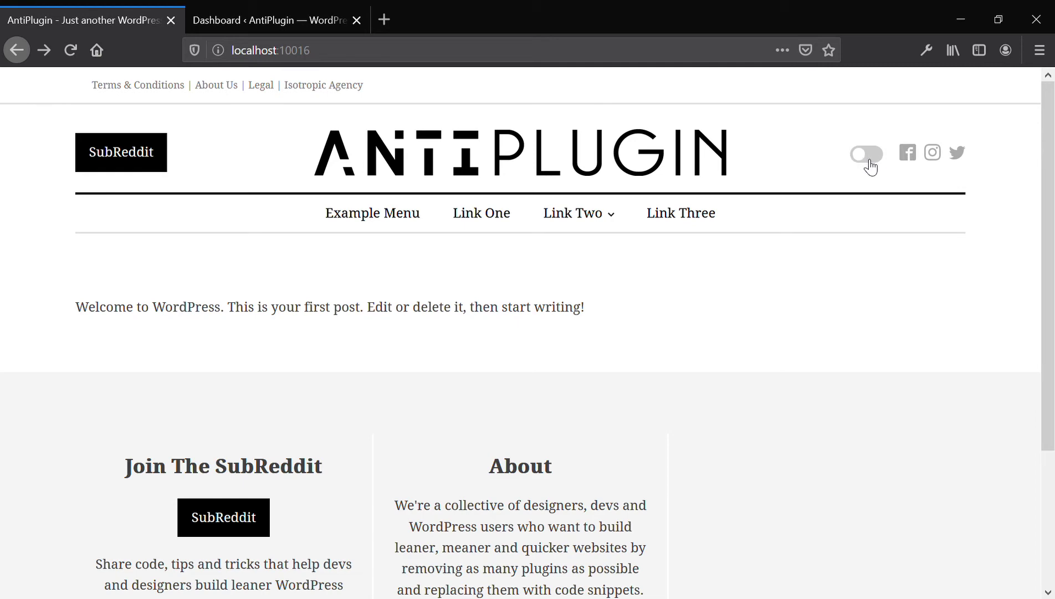
Flip the header night-mode toggle six times, leaving the site dark, then go to the Dashboard.
{"action": "left_click", "coordinate": [870, 158]}
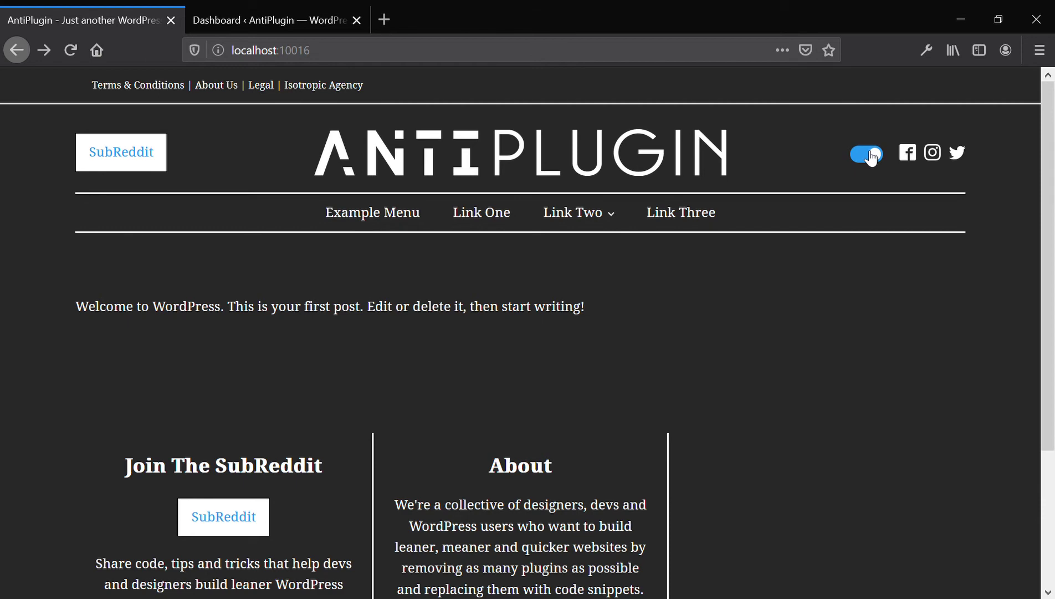
{"action": "left_click", "coordinate": [870, 159]}
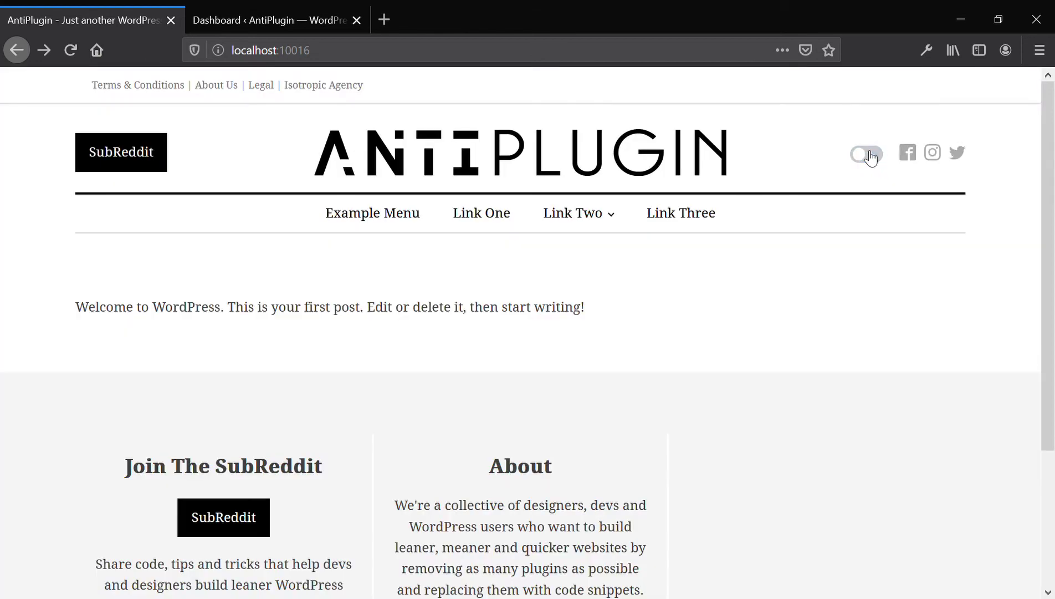
{"action": "left_click", "coordinate": [871, 159]}
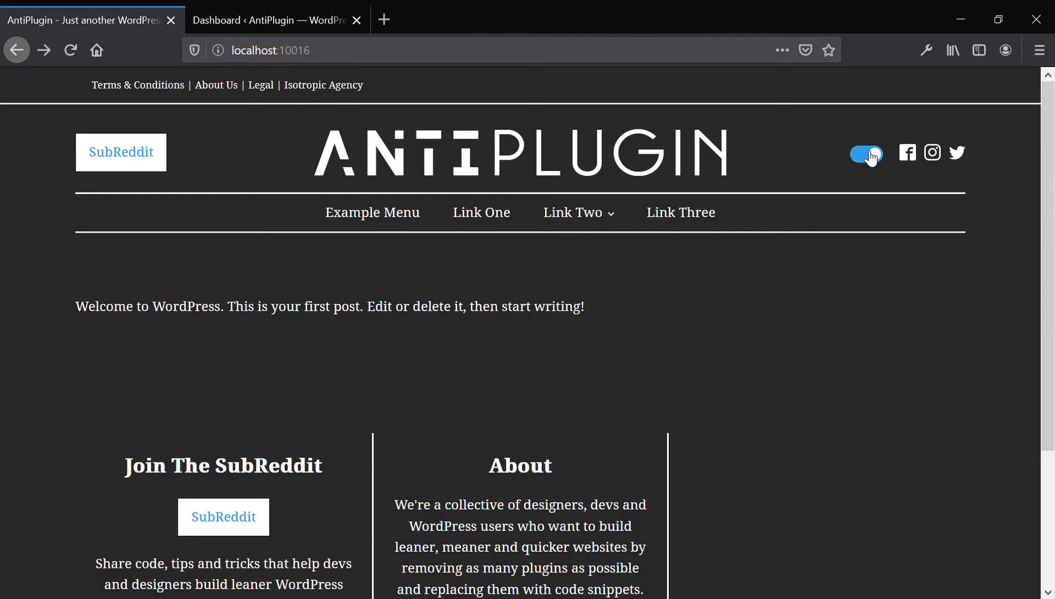
{"action": "left_click", "coordinate": [871, 159]}
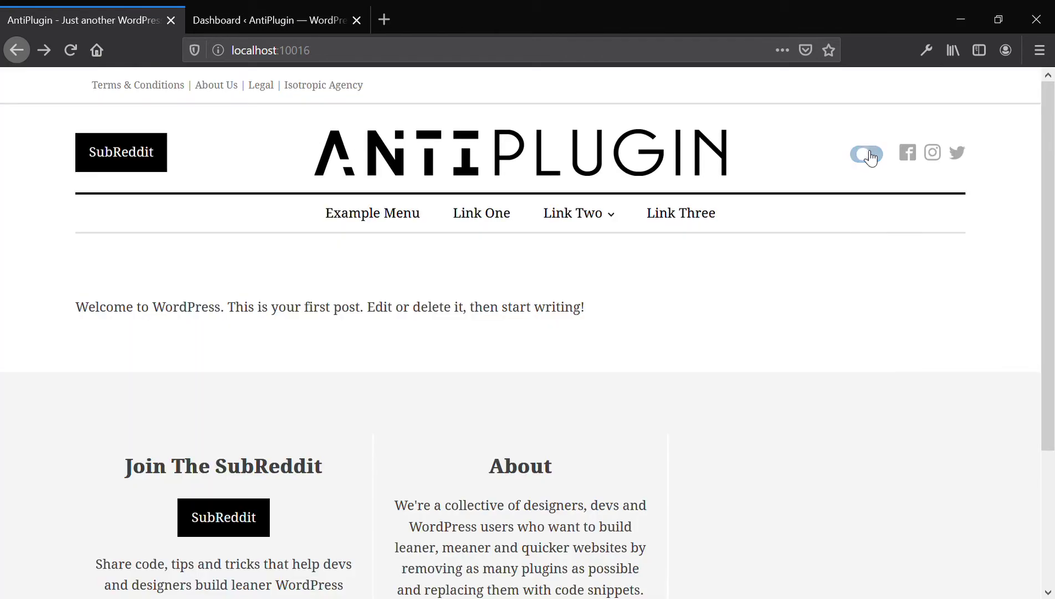
{"action": "left_click", "coordinate": [876, 161]}
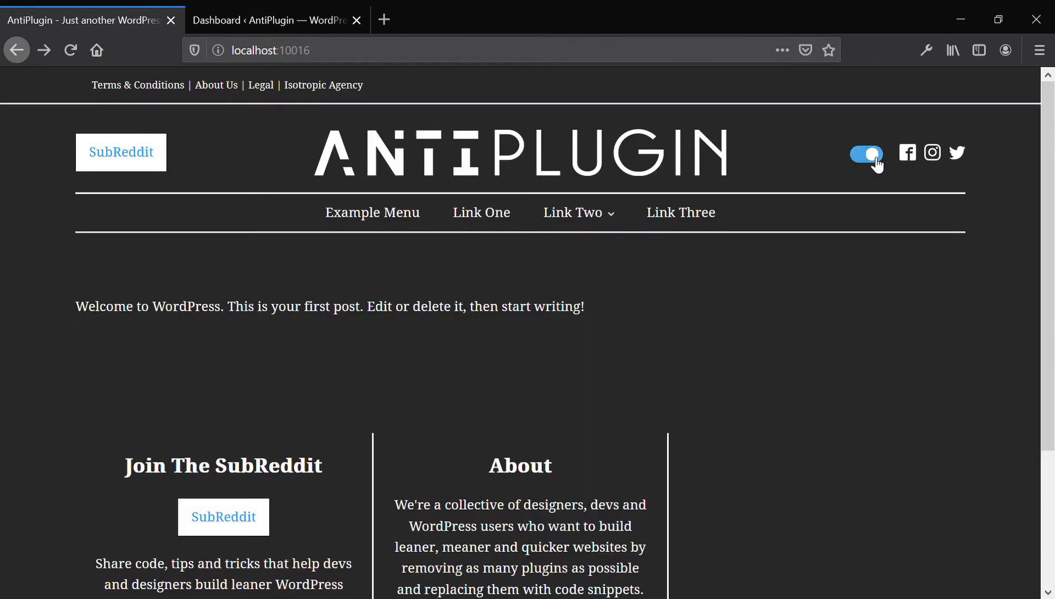
{"action": "left_click", "coordinate": [875, 161]}
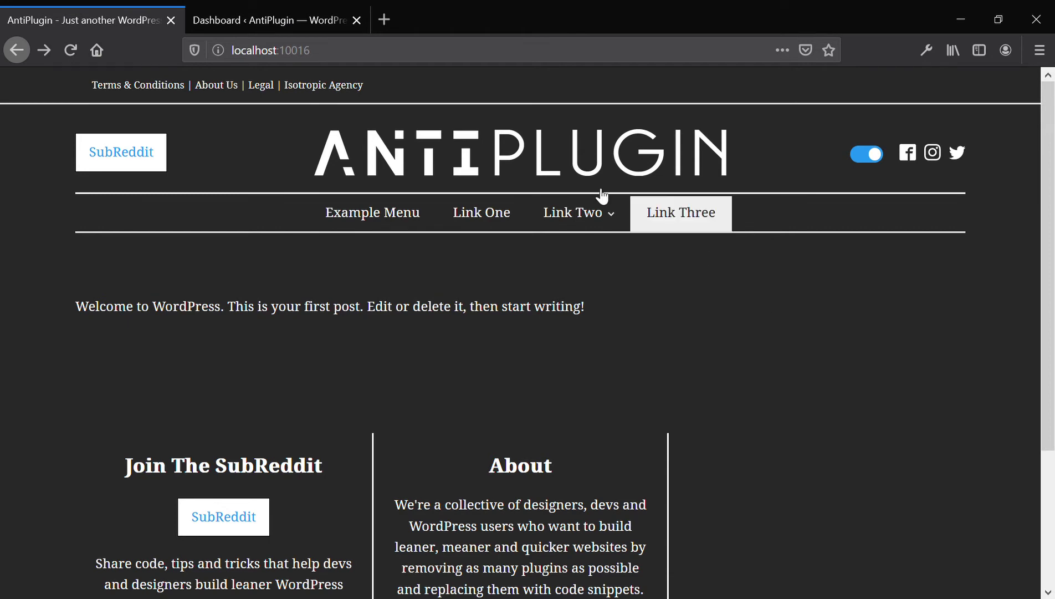
{"action": "left_click", "coordinate": [275, 6]}
{"action": "mouse_move", "coordinate": [47, 373]}
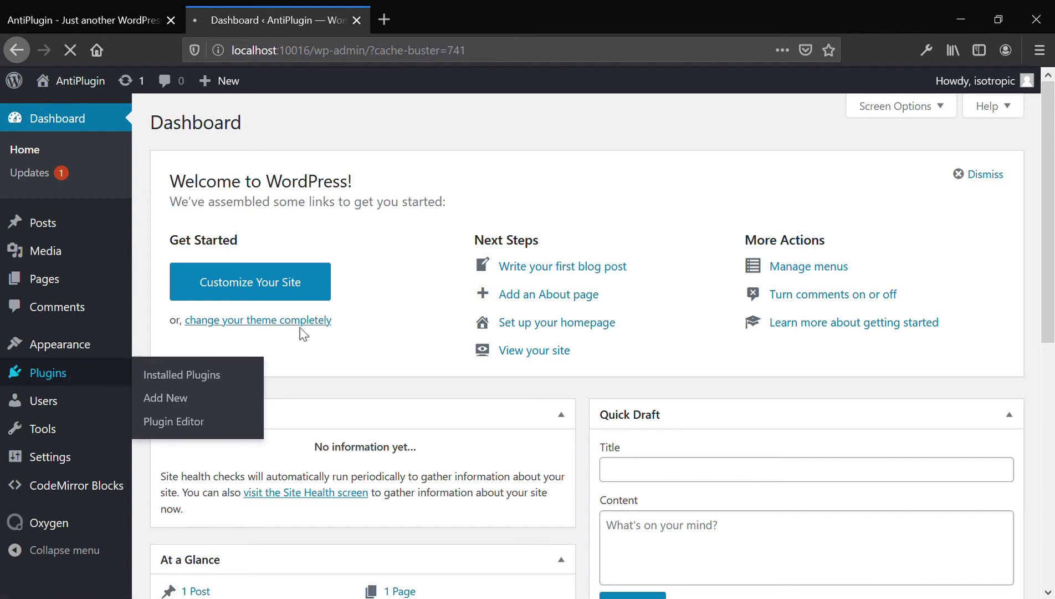
Confirm WP Night Mode in the installed plugins list, then reload the front page with F5.
{"action": "scroll", "coordinate": [303, 333], "scroll_direction": "down", "scroll_amount": 3}
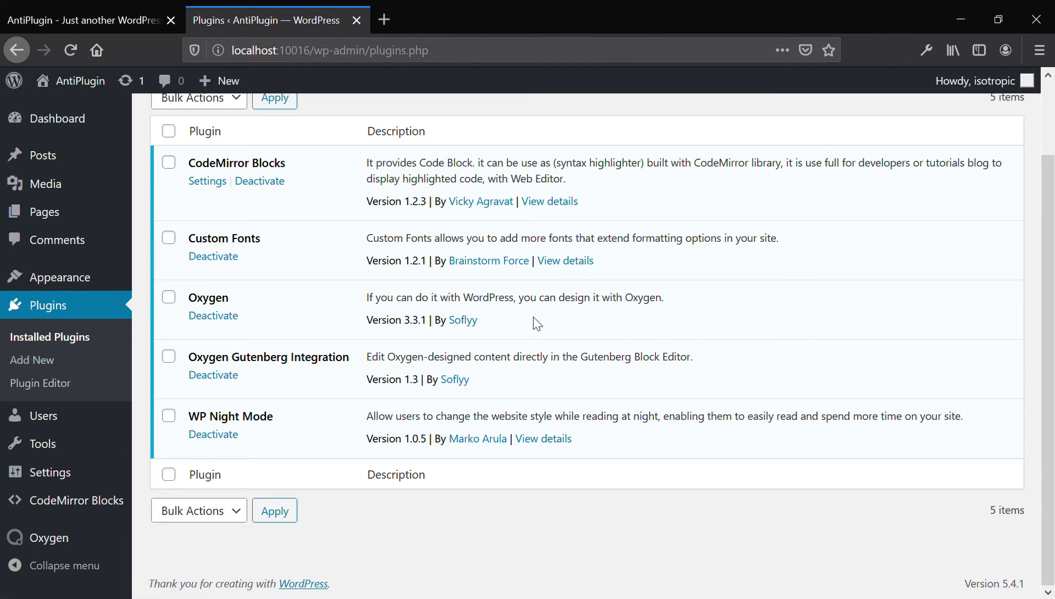
{"action": "scroll", "coordinate": [533, 321], "scroll_direction": "up", "scroll_amount": 3}
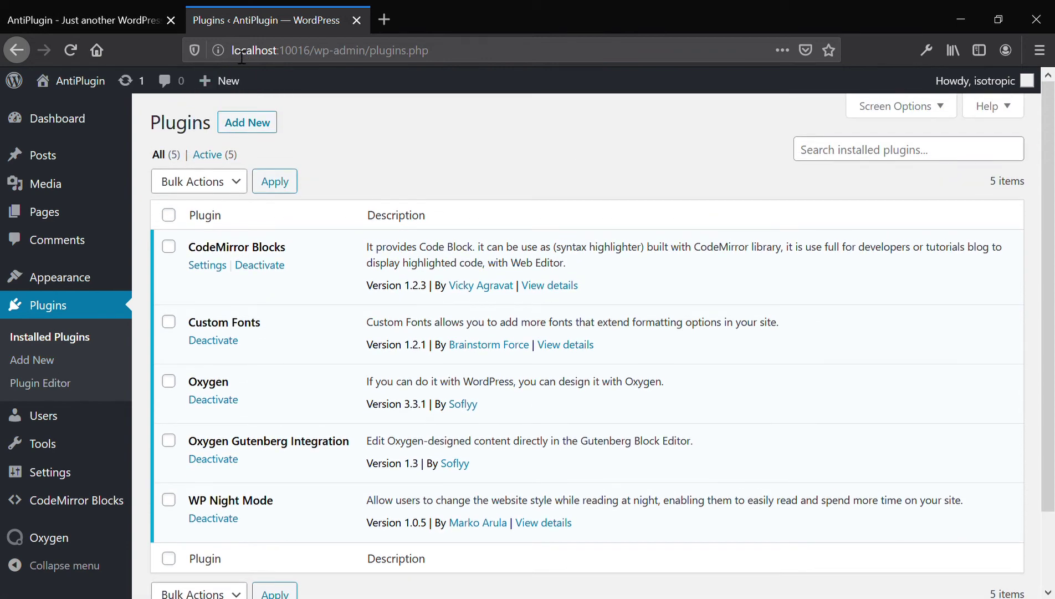
{"action": "left_click", "coordinate": [115, 7]}
{"action": "key", "text": "F5"}
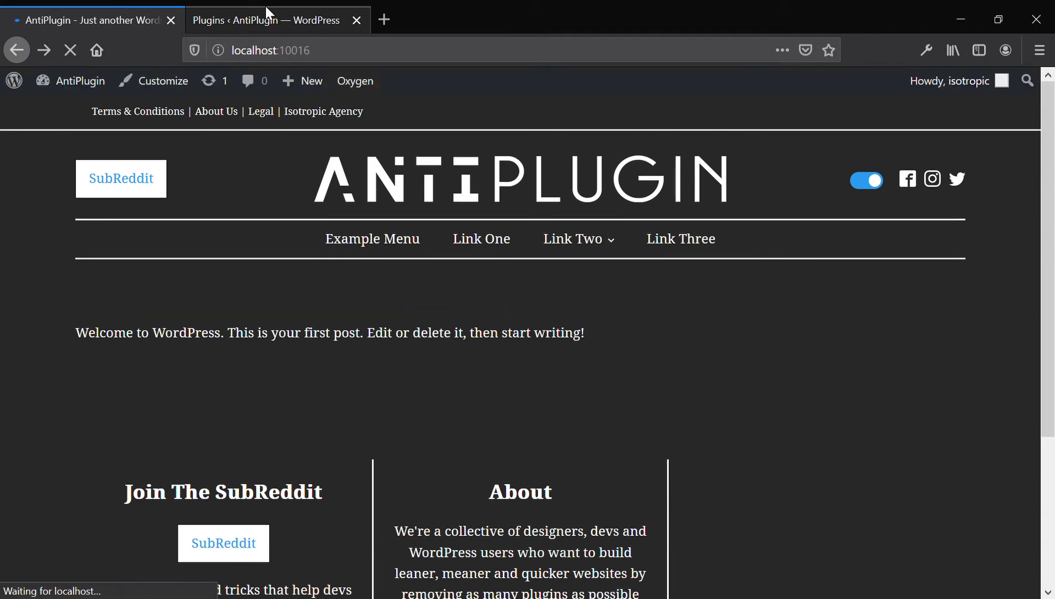
Open the Customizer's Night Mode section and scroll through its settings.
{"action": "left_click", "coordinate": [165, 88]}
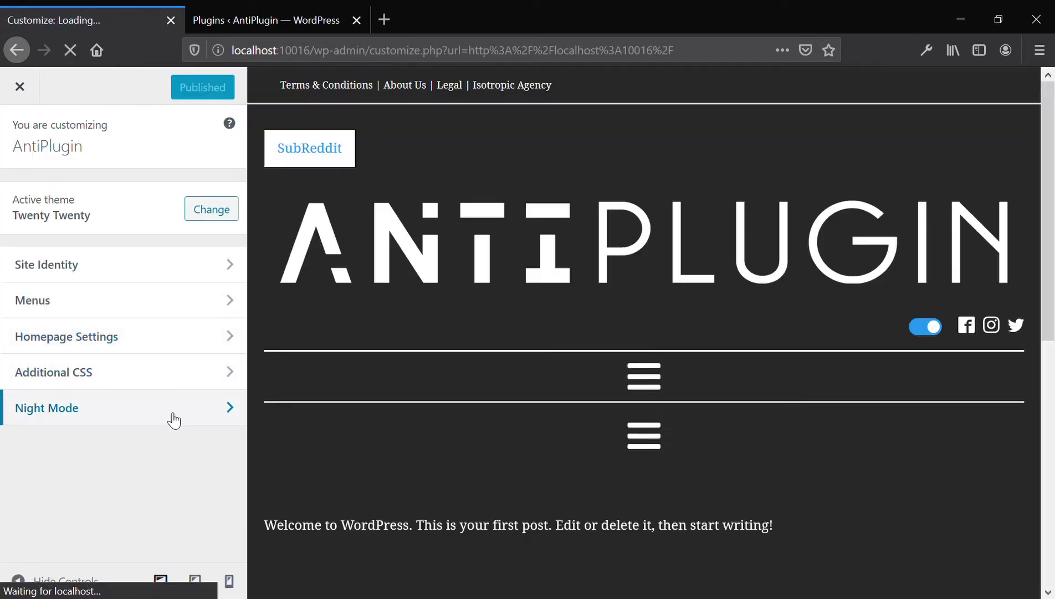
{"action": "left_click", "coordinate": [172, 420]}
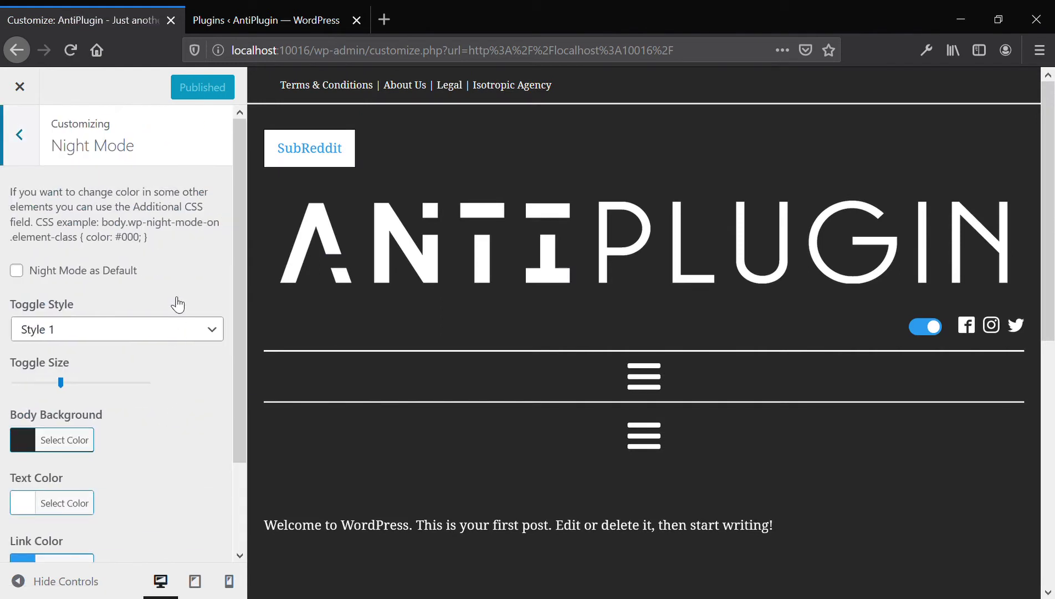
{"action": "scroll", "coordinate": [167, 288], "scroll_direction": "down", "scroll_amount": 3}
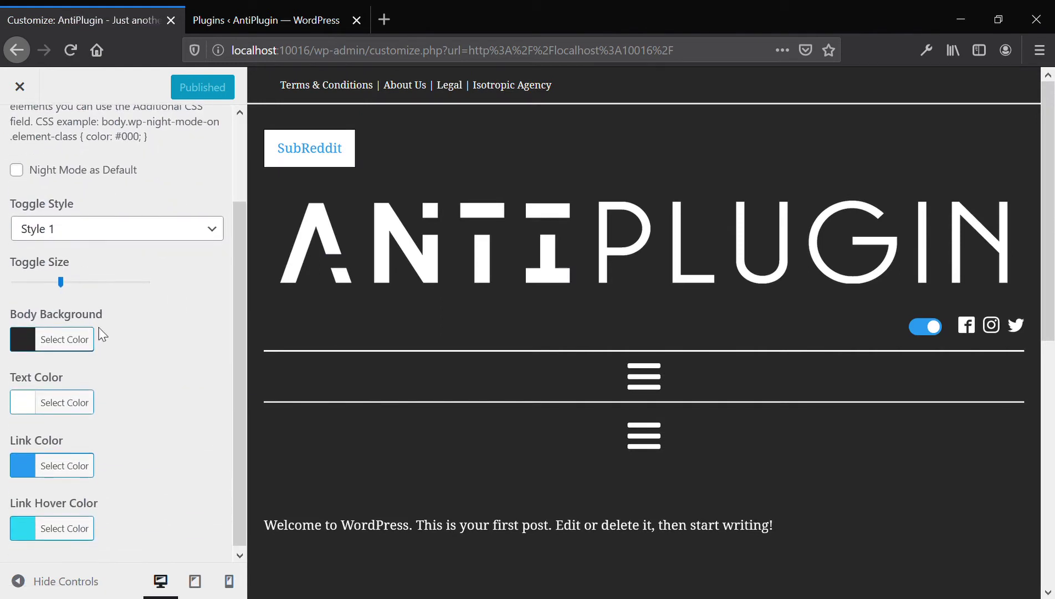
{"action": "scroll", "coordinate": [116, 233], "scroll_direction": "up", "scroll_amount": 3}
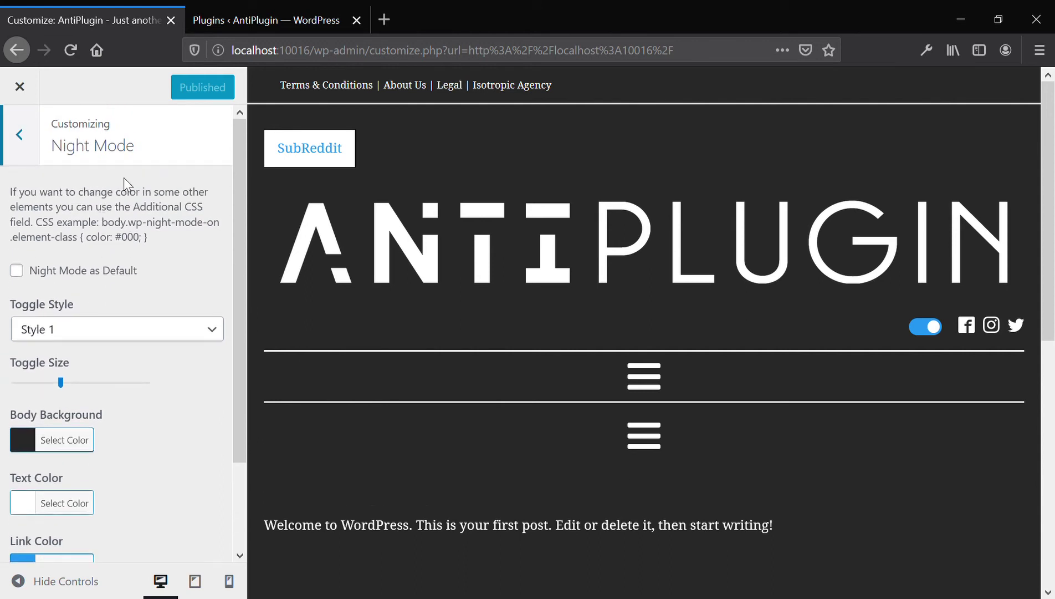
{"action": "scroll", "coordinate": [123, 298], "scroll_direction": "down", "scroll_amount": 3}
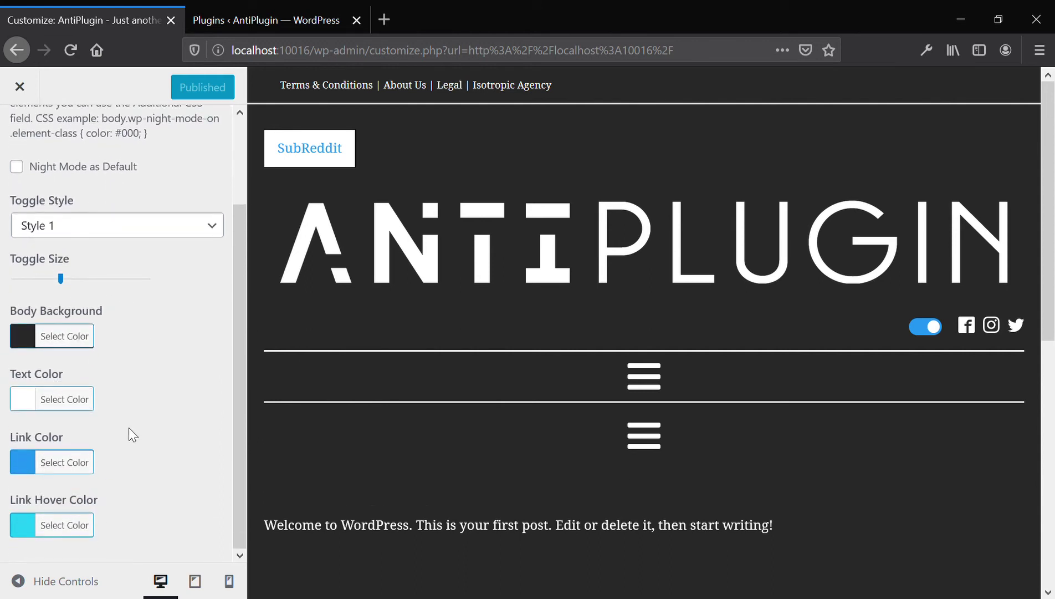
Test the preview's night-mode switch three times, ending in dark mode.
{"action": "left_click", "coordinate": [930, 328]}
{"action": "left_click", "coordinate": [931, 330]}
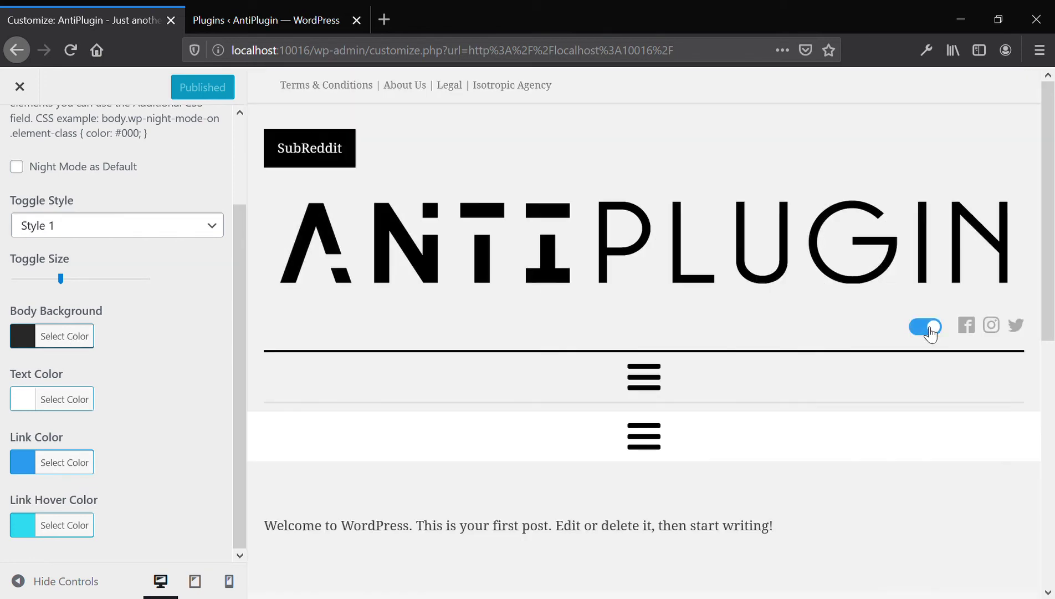
{"action": "left_click", "coordinate": [930, 330]}
{"action": "scroll", "coordinate": [137, 343], "scroll_direction": "up", "scroll_amount": 3}
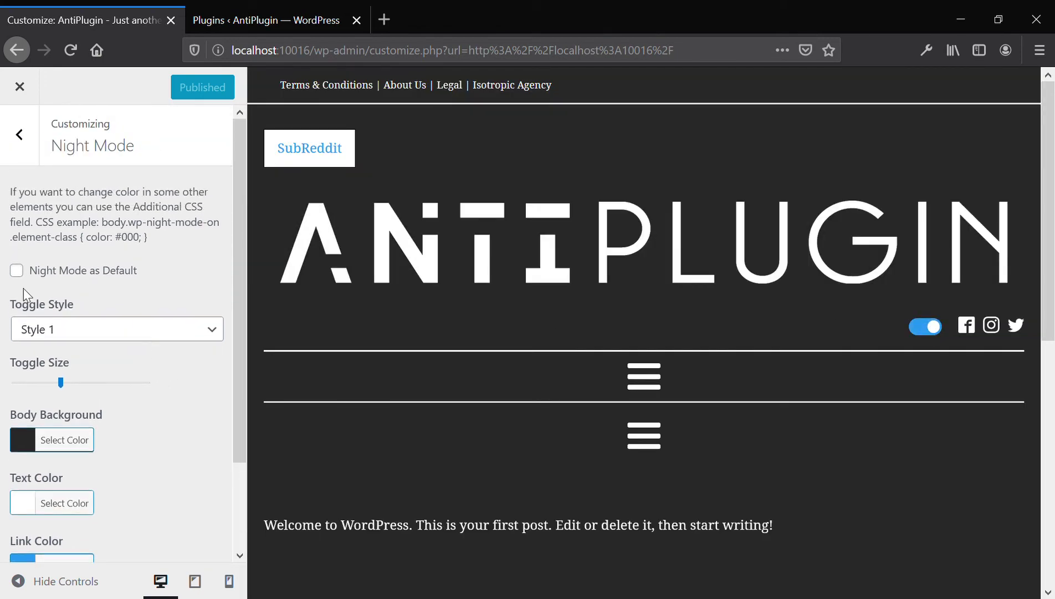
{"action": "left_click", "coordinate": [19, 272]}
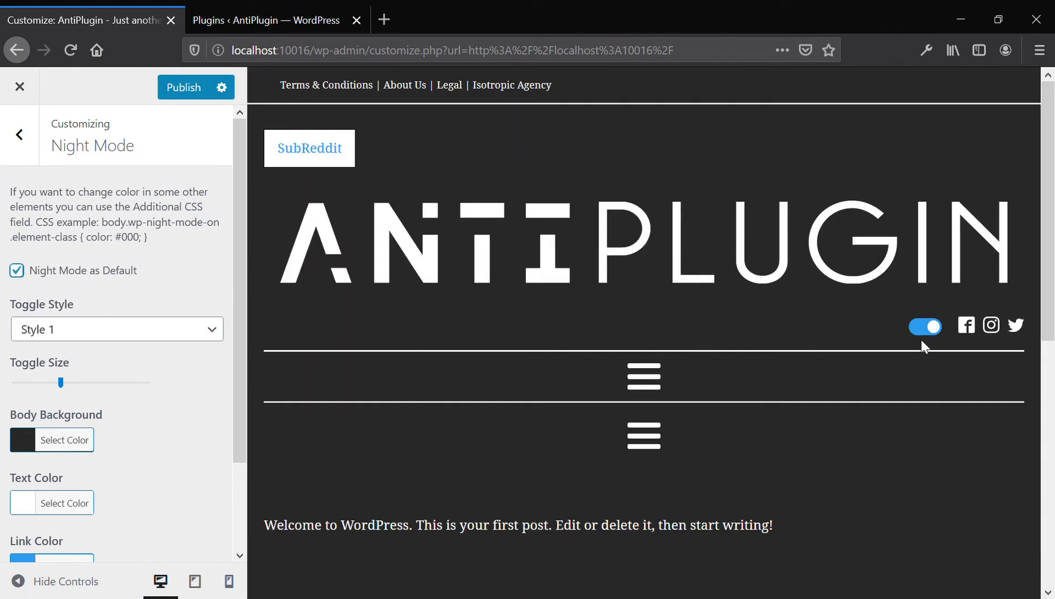
{"action": "left_click", "coordinate": [927, 332]}
{"action": "left_click", "coordinate": [21, 267]}
{"action": "left_click", "coordinate": [181, 330]}
{"action": "left_click", "coordinate": [158, 370]}
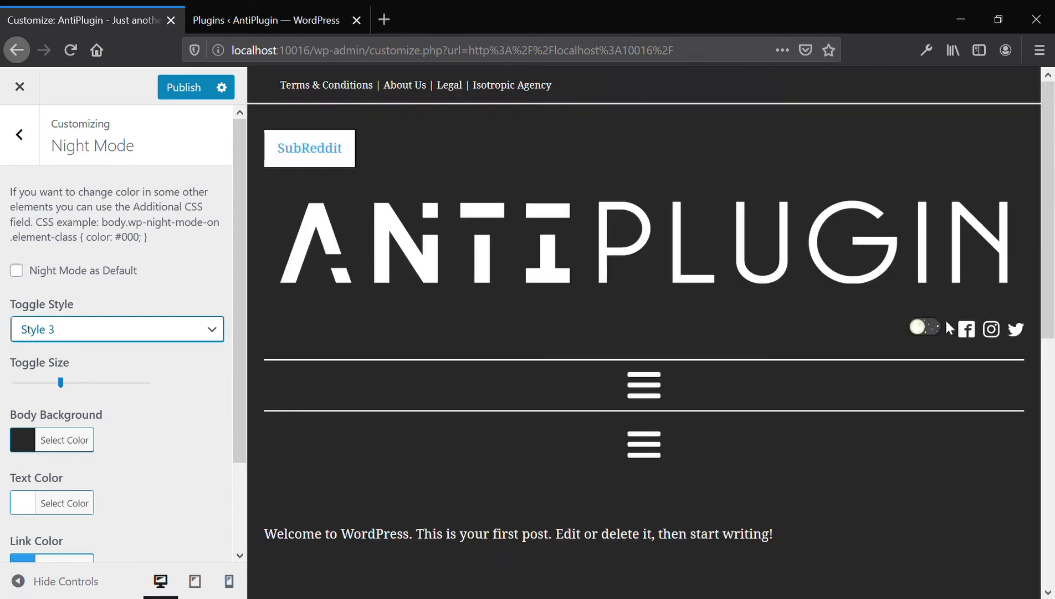
Flip the Style 3 preview toggle several times, ending in light mode, then select the site address.
{"action": "left_click", "coordinate": [925, 327]}
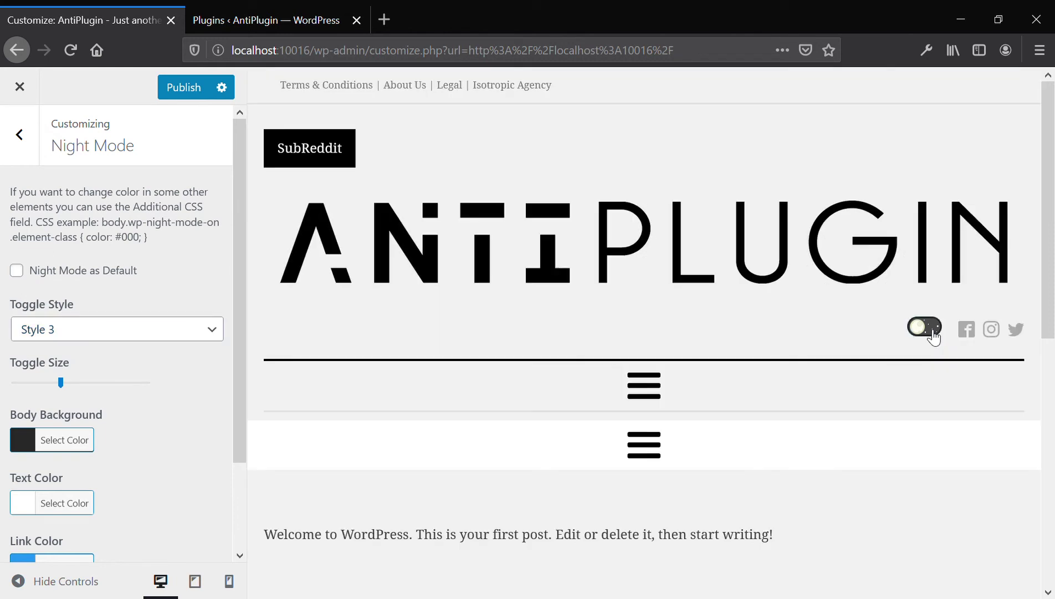
{"action": "left_click", "coordinate": [928, 330]}
{"action": "left_click", "coordinate": [933, 333]}
{"action": "left_click", "coordinate": [921, 334]}
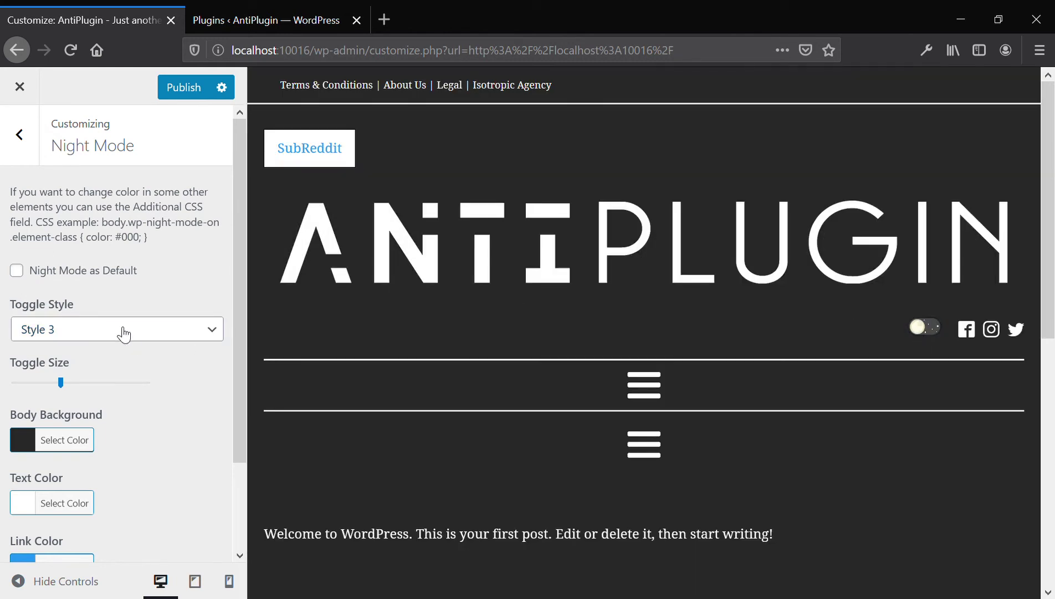
{"action": "scroll", "coordinate": [122, 397], "scroll_direction": "down", "scroll_amount": 3}
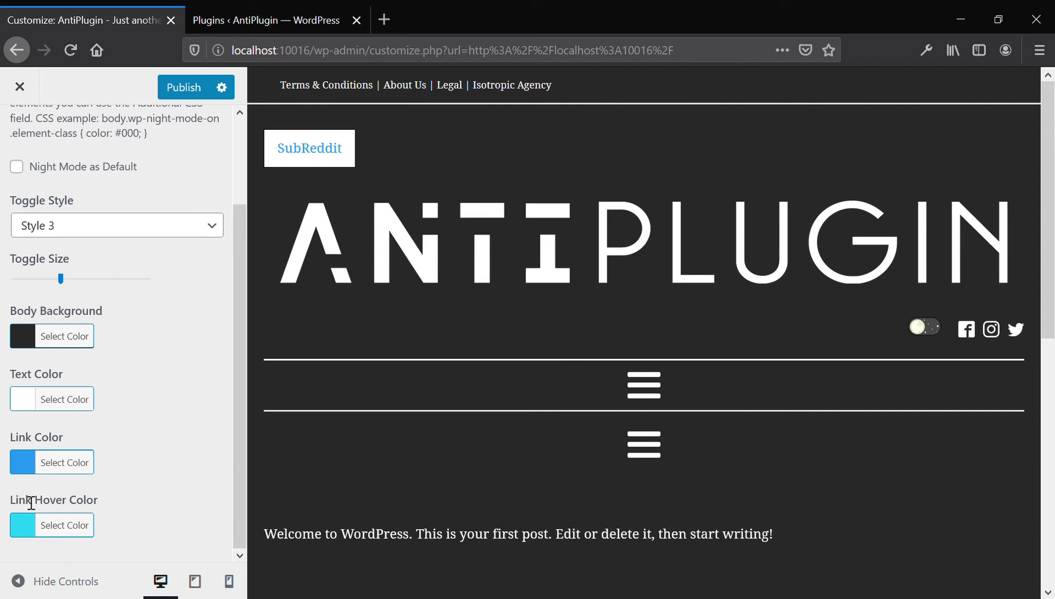
{"action": "left_click", "coordinate": [929, 329]}
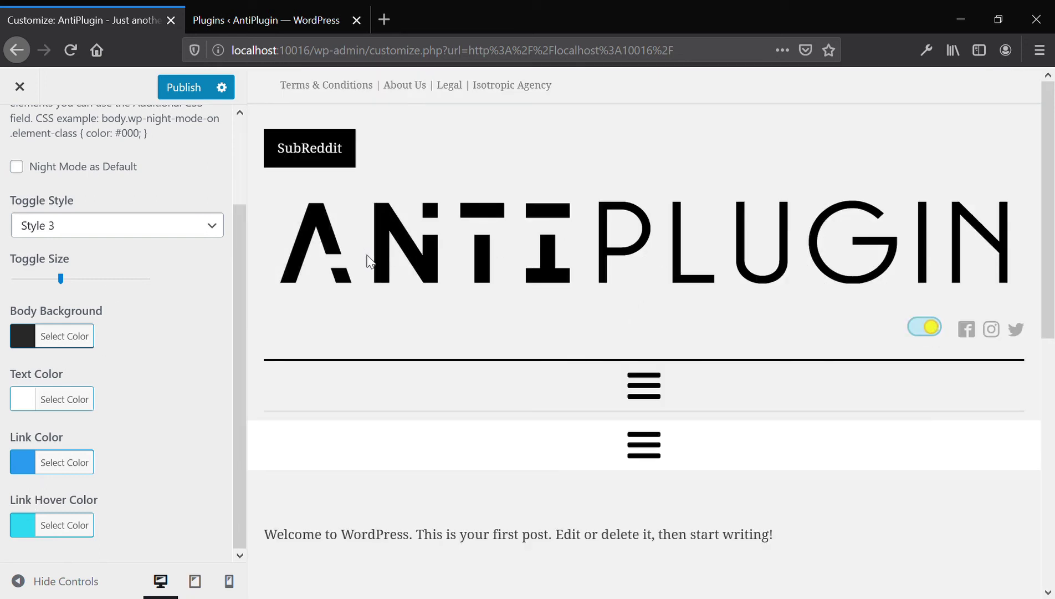
{"action": "left_click_drag", "start_coordinate": [316, 50], "coordinate": [167, 46]}
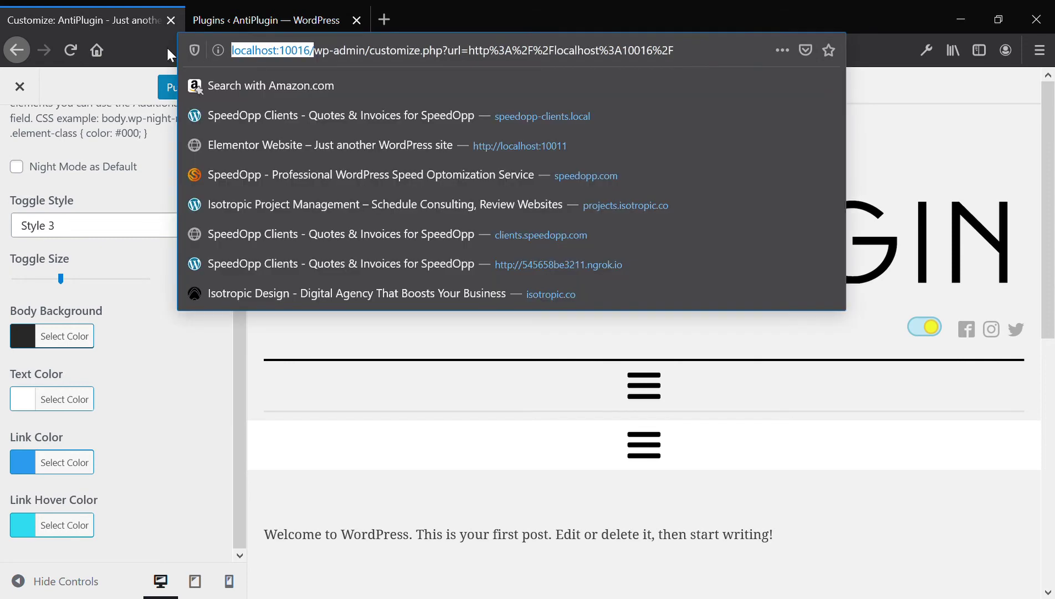
Load the site address localhost:10016 in a new browser tab.
{"action": "key", "text": "ctrl+c"}
{"action": "left_click", "coordinate": [378, 12]}
{"action": "key", "text": "ctrl+v"}
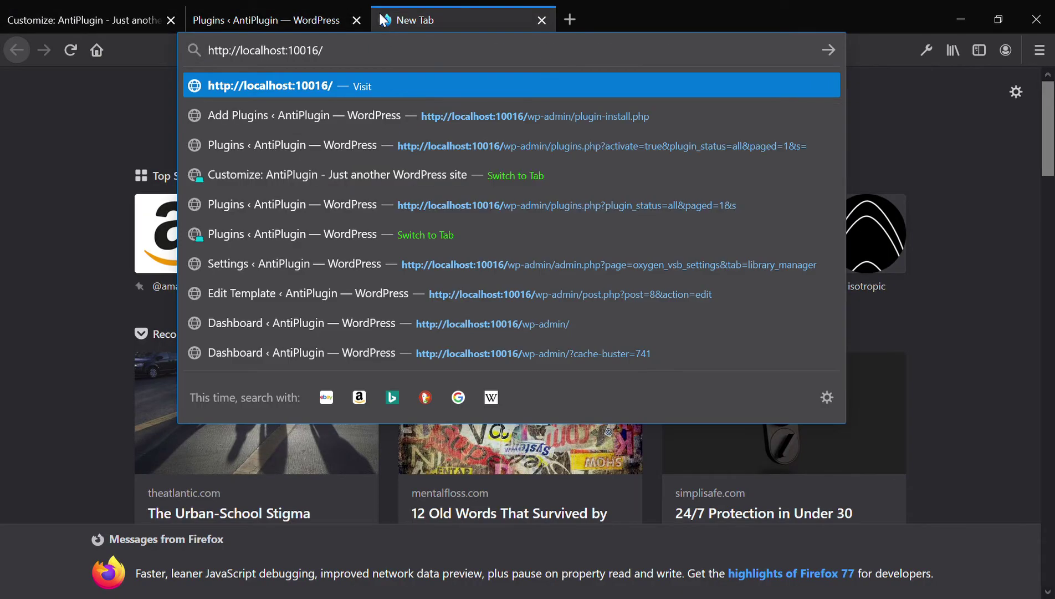
{"action": "key", "text": "Return"}
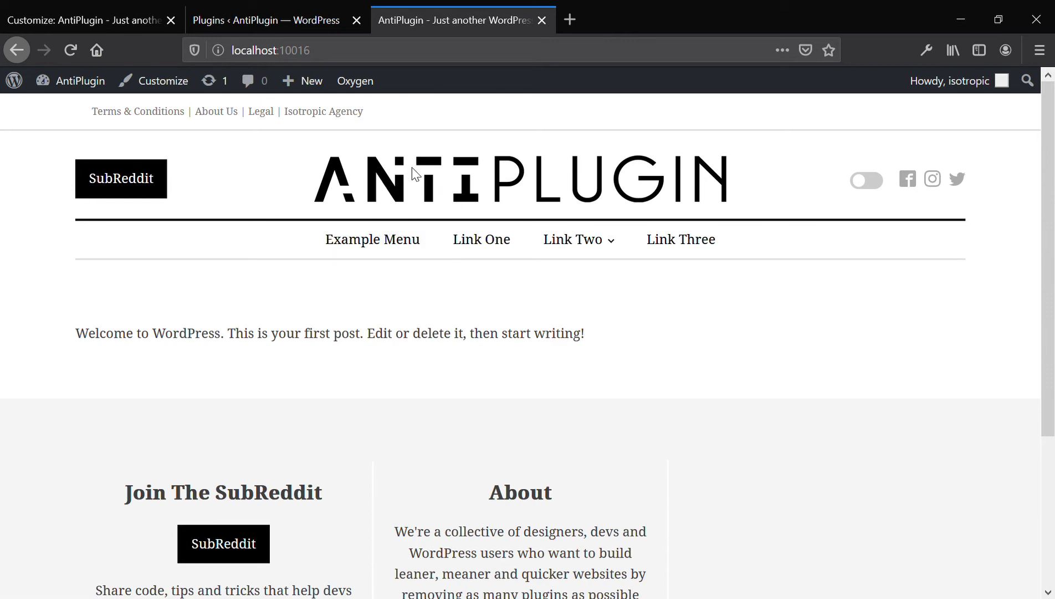
Return to the Customizer's Night Mode settings and read the example night-mode CSS rule.
{"action": "left_click", "coordinate": [287, 11]}
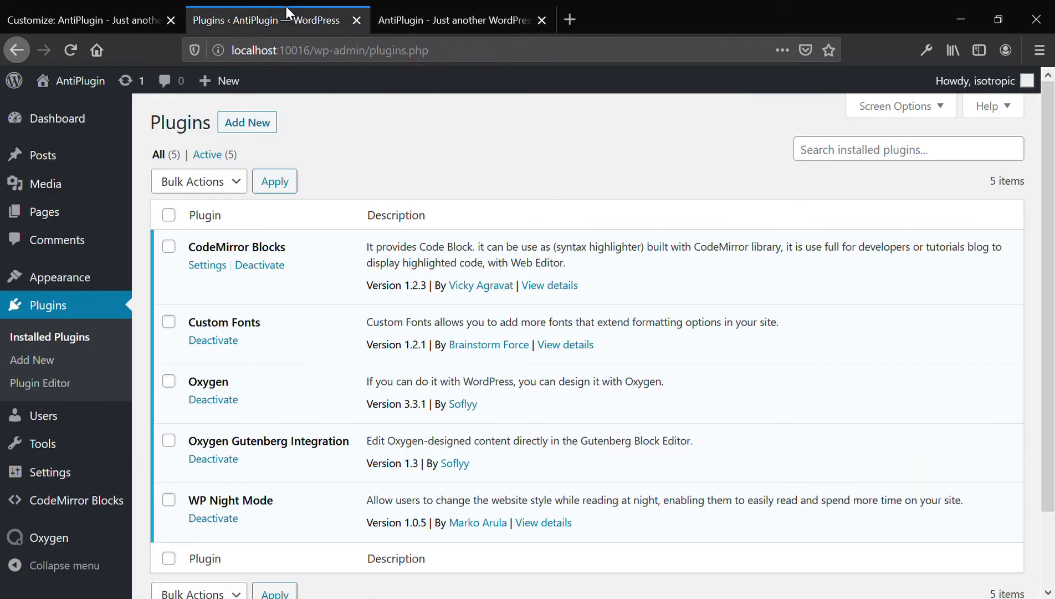
{"action": "left_click", "coordinate": [161, 16]}
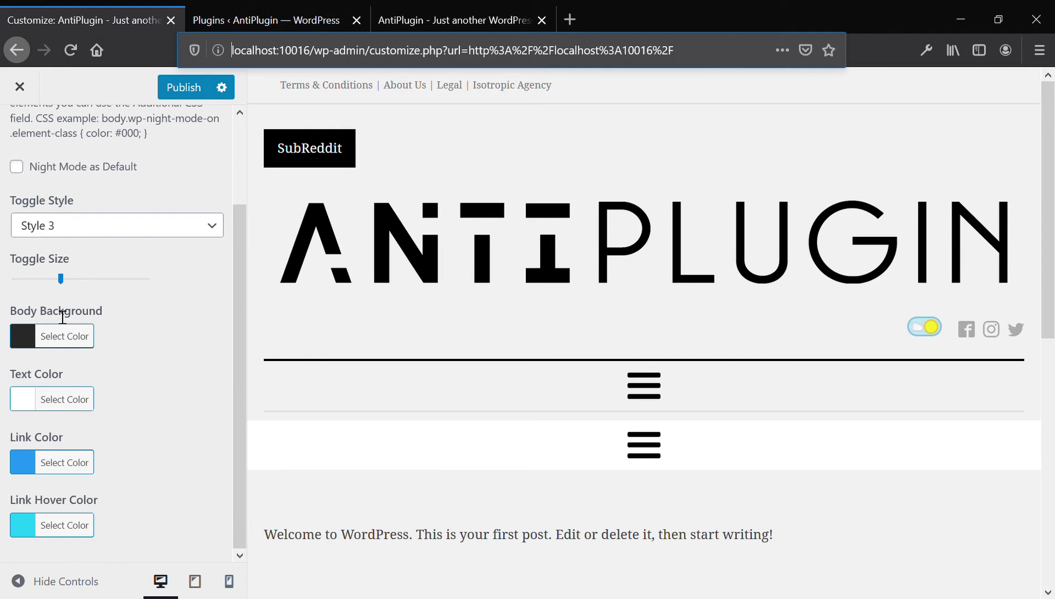
{"action": "scroll", "coordinate": [94, 415], "scroll_direction": "up", "scroll_amount": 3}
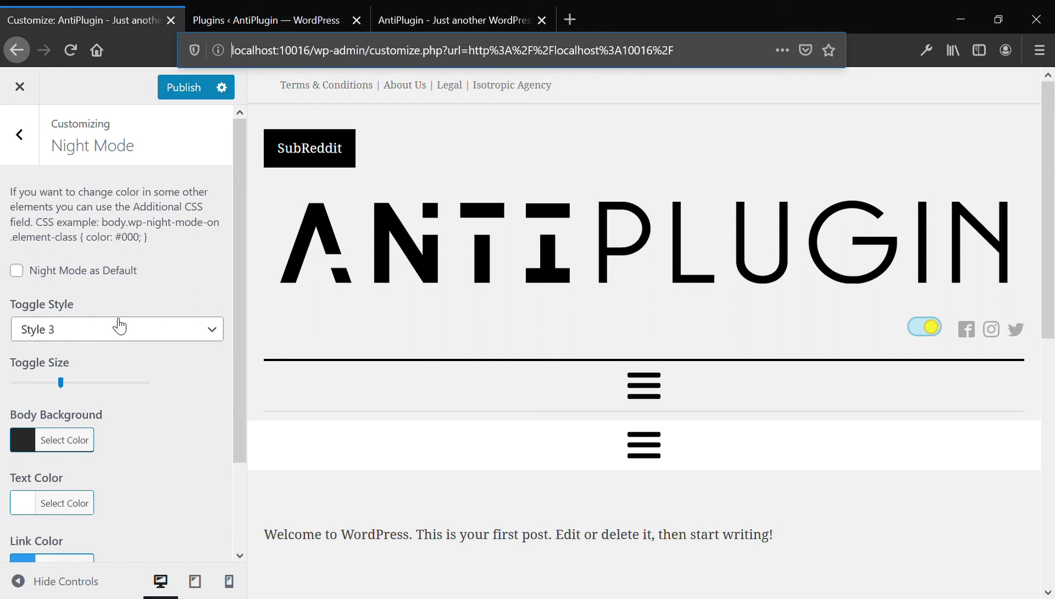
{"action": "left_click_drag", "start_coordinate": [101, 221], "coordinate": [170, 246]}
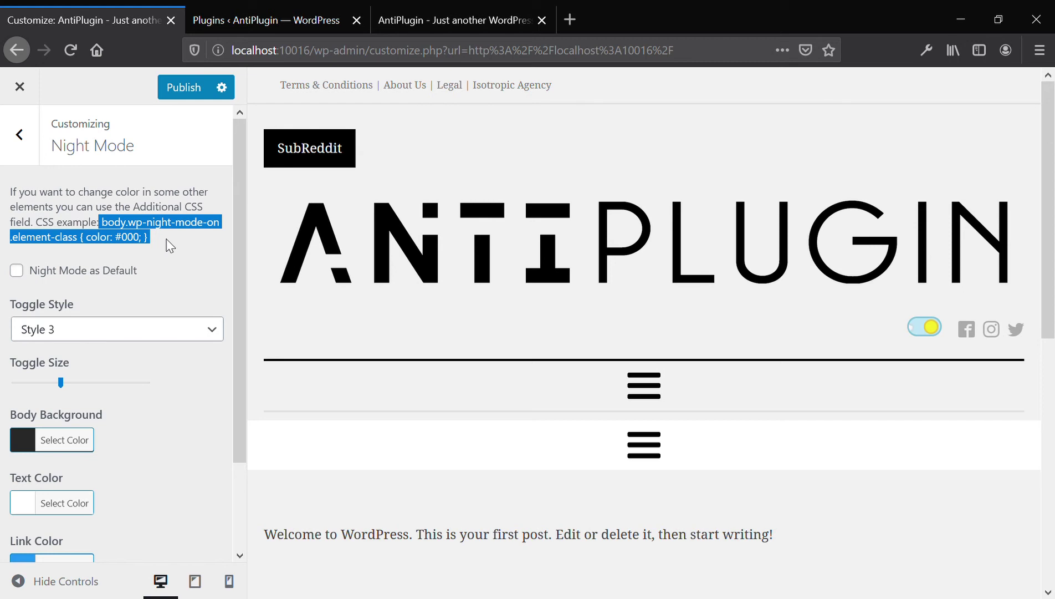
{"action": "left_click", "coordinate": [76, 172]}
Open Additional CSS, scroll the existing rules, and select body.wp-night-mode-on on line 29.
{"action": "left_click", "coordinate": [19, 134]}
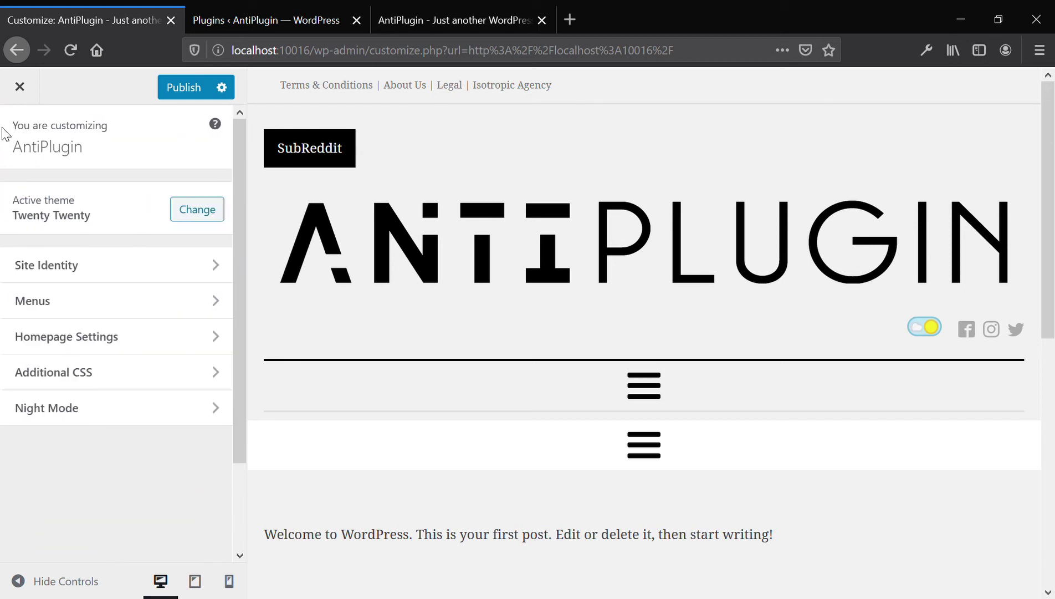
{"action": "left_click", "coordinate": [104, 393]}
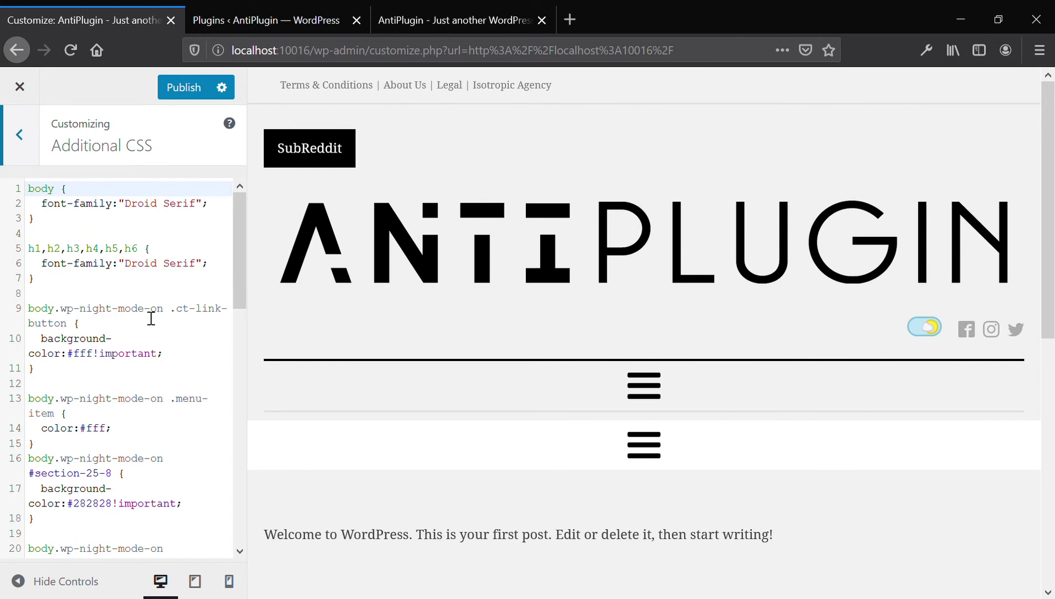
{"action": "scroll", "coordinate": [151, 318], "scroll_direction": "down", "scroll_amount": 2}
{"action": "scroll", "coordinate": [151, 318], "scroll_direction": "down", "scroll_amount": 2}
{"action": "scroll", "coordinate": [151, 318], "scroll_direction": "down", "scroll_amount": 2}
{"action": "scroll", "coordinate": [150, 318], "scroll_direction": "down", "scroll_amount": 2}
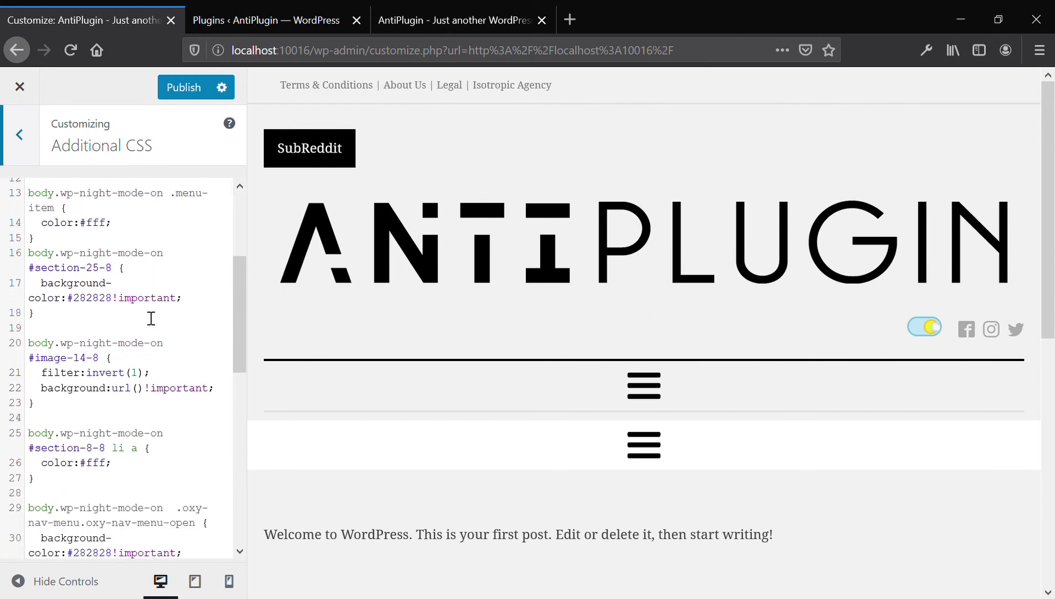
{"action": "scroll", "coordinate": [150, 319], "scroll_direction": "down", "scroll_amount": 3}
{"action": "scroll", "coordinate": [150, 318], "scroll_direction": "down", "scroll_amount": 2}
{"action": "scroll", "coordinate": [147, 417], "scroll_direction": "down", "scroll_amount": 2}
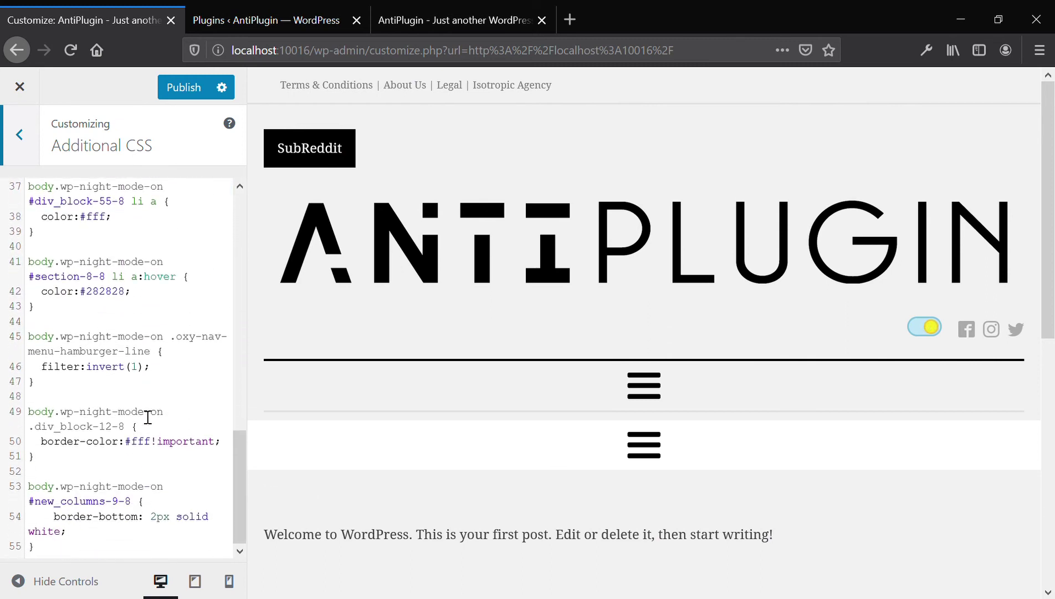
{"action": "scroll", "coordinate": [400, 407], "scroll_direction": "down", "scroll_amount": 2}
{"action": "scroll", "coordinate": [401, 408], "scroll_direction": "down", "scroll_amount": 4}
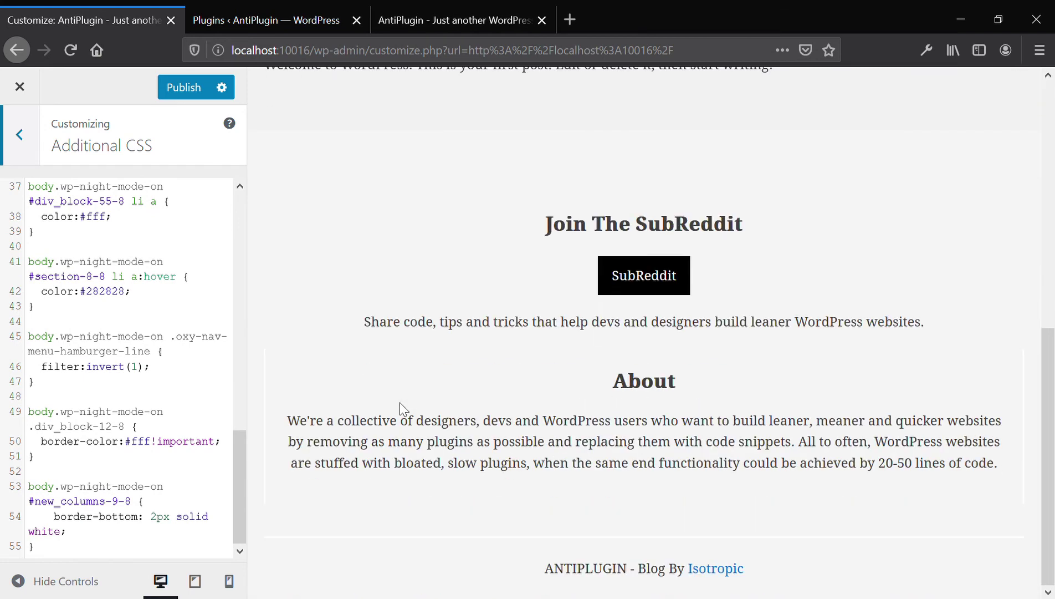
{"action": "scroll", "coordinate": [400, 407], "scroll_direction": "up", "scroll_amount": 2}
{"action": "scroll", "coordinate": [401, 408], "scroll_direction": "up", "scroll_amount": 4}
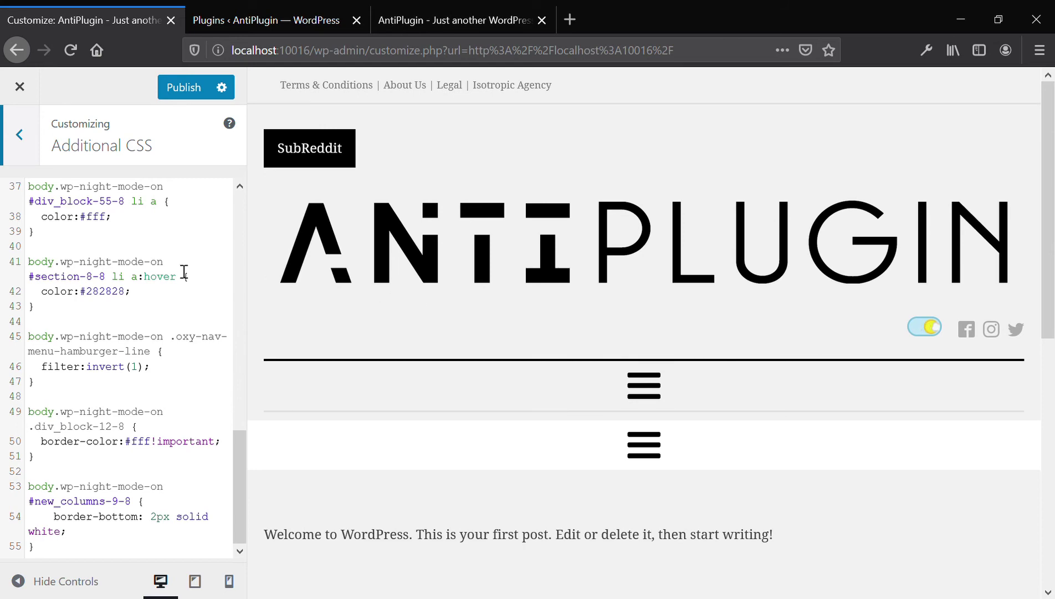
{"action": "scroll", "coordinate": [169, 275], "scroll_direction": "up", "scroll_amount": 1}
{"action": "scroll", "coordinate": [169, 274], "scroll_direction": "up", "scroll_amount": 10}
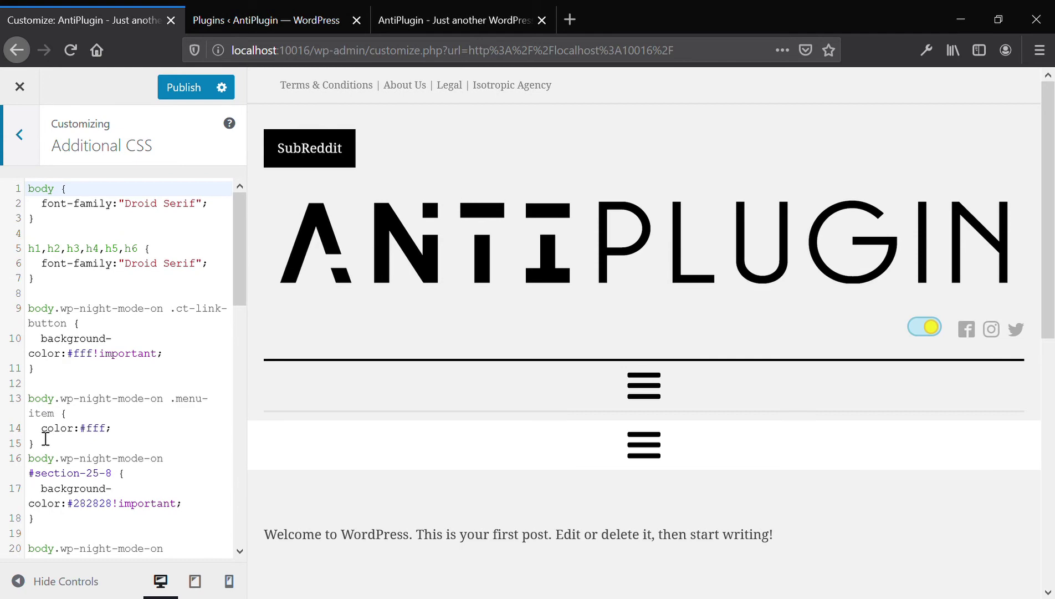
{"action": "scroll", "coordinate": [43, 438], "scroll_direction": "down", "scroll_amount": 8}
{"action": "scroll", "coordinate": [44, 438], "scroll_direction": "down", "scroll_amount": 2}
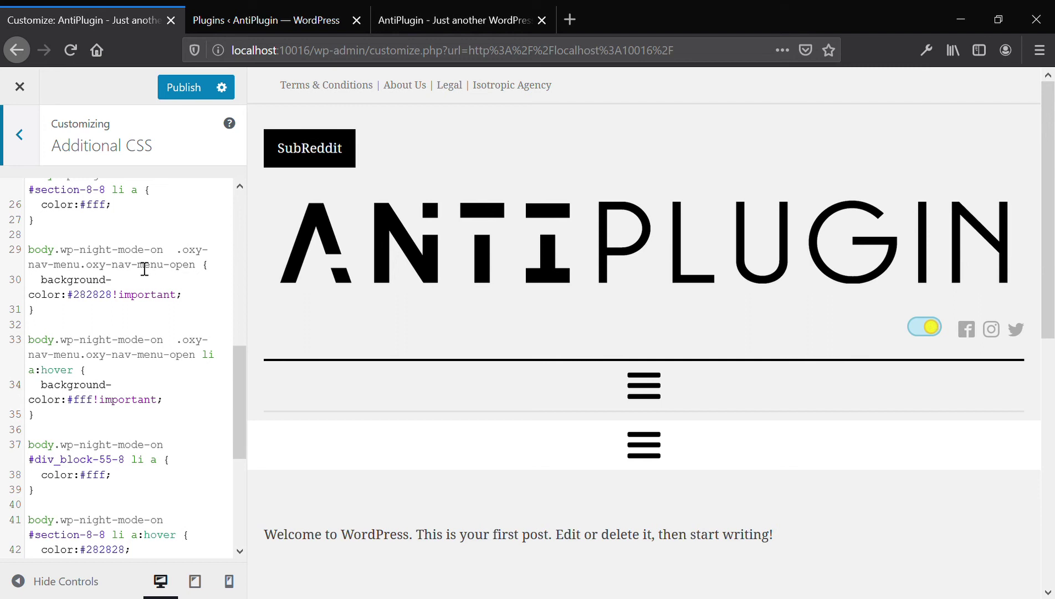
{"action": "left_click_drag", "start_coordinate": [164, 252], "coordinate": [0, 259]}
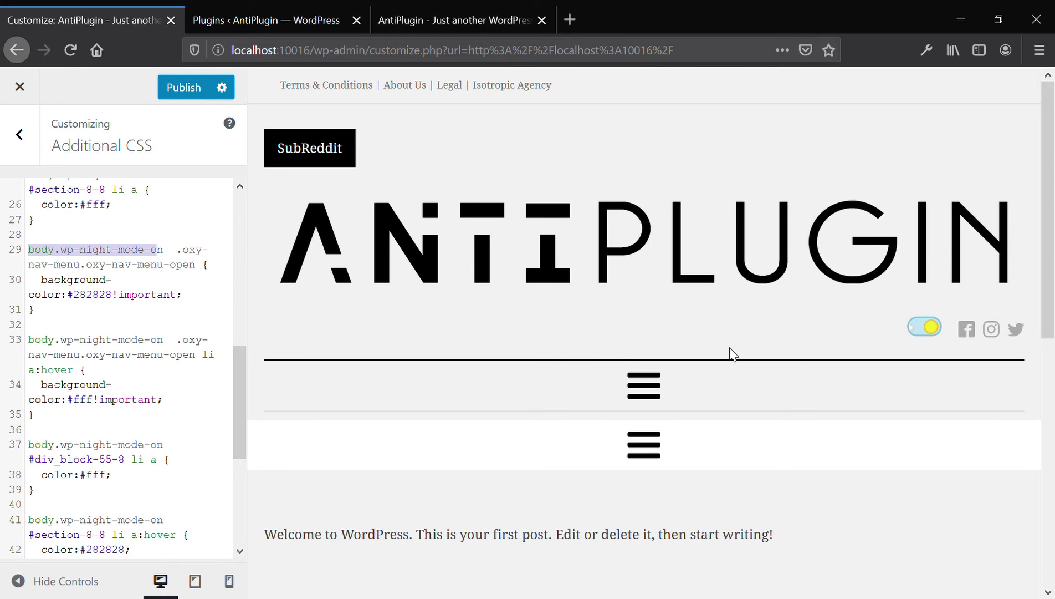
Toggle preview night mode until it is dark, then select the #image-14-8 rule on lines 20–23.
{"action": "left_click", "coordinate": [936, 332]}
{"action": "left_click", "coordinate": [937, 334]}
{"action": "scroll", "coordinate": [137, 307], "scroll_direction": "down", "scroll_amount": 1}
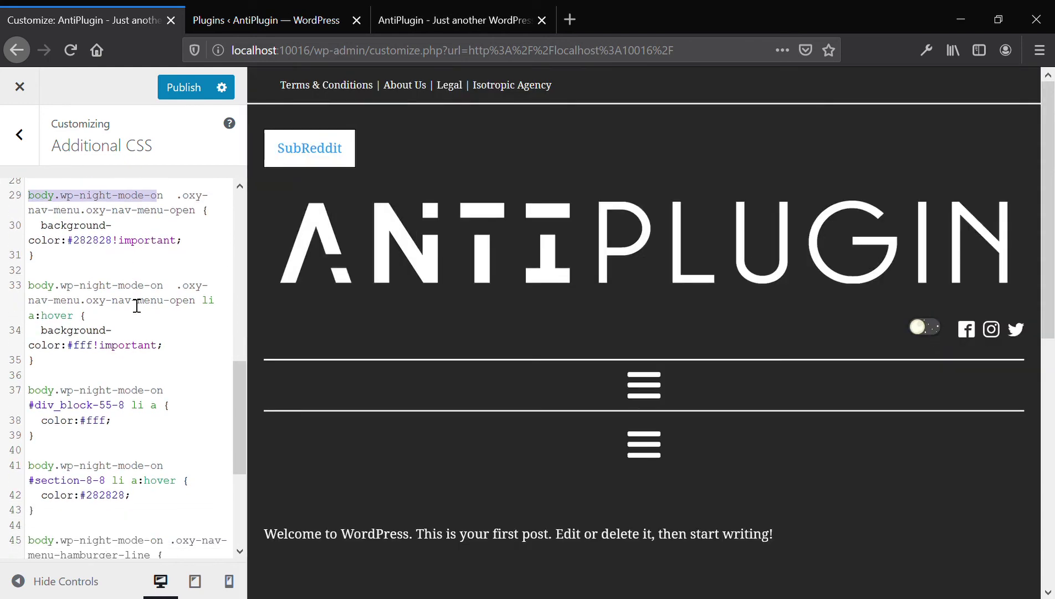
{"action": "scroll", "coordinate": [137, 307], "scroll_direction": "up", "scroll_amount": 3}
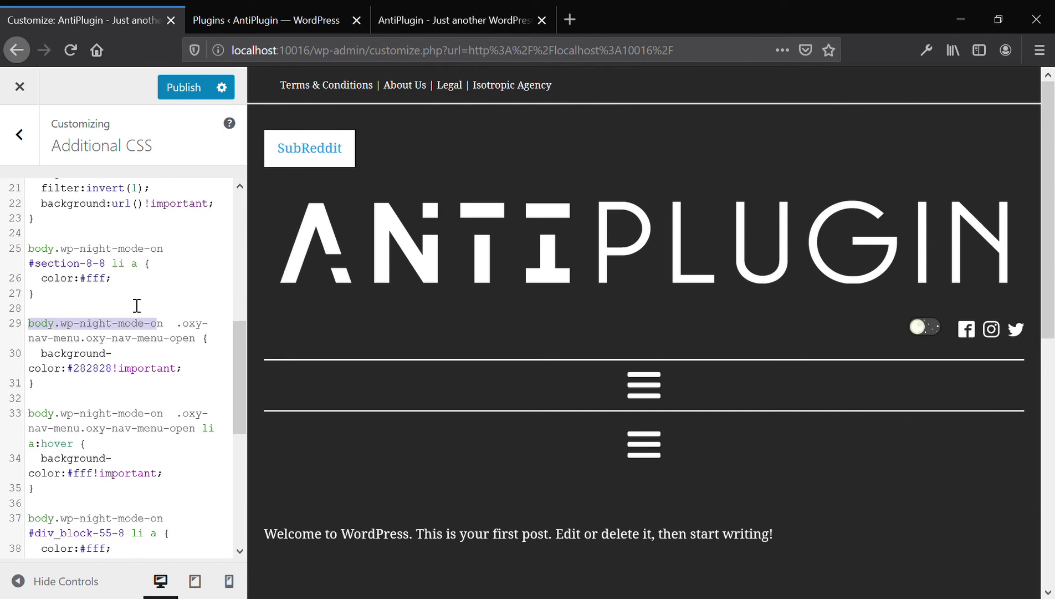
{"action": "scroll", "coordinate": [137, 305], "scroll_direction": "up", "scroll_amount": 3}
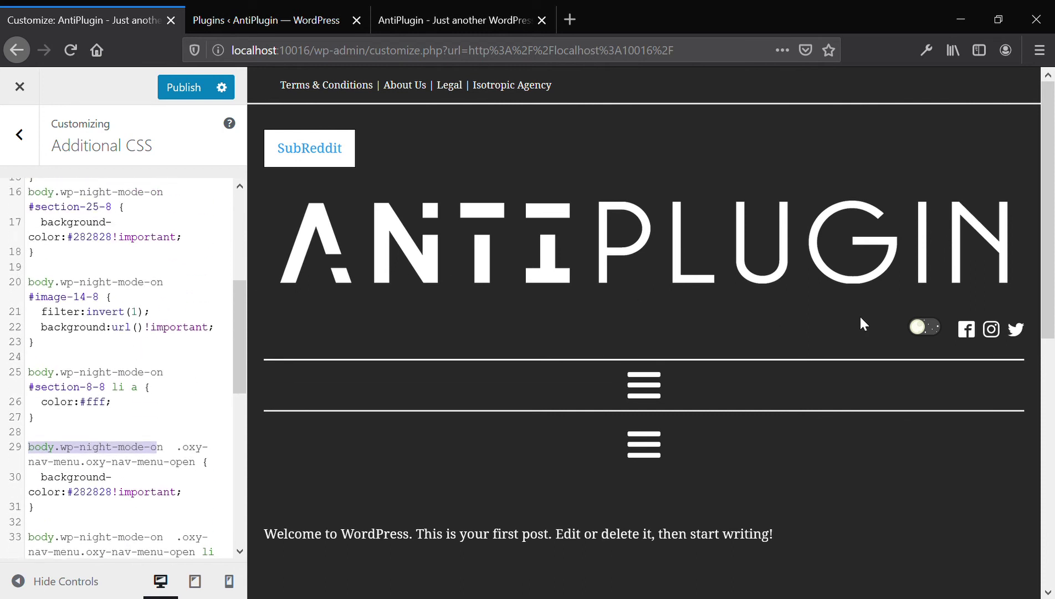
{"action": "left_click", "coordinate": [927, 337]}
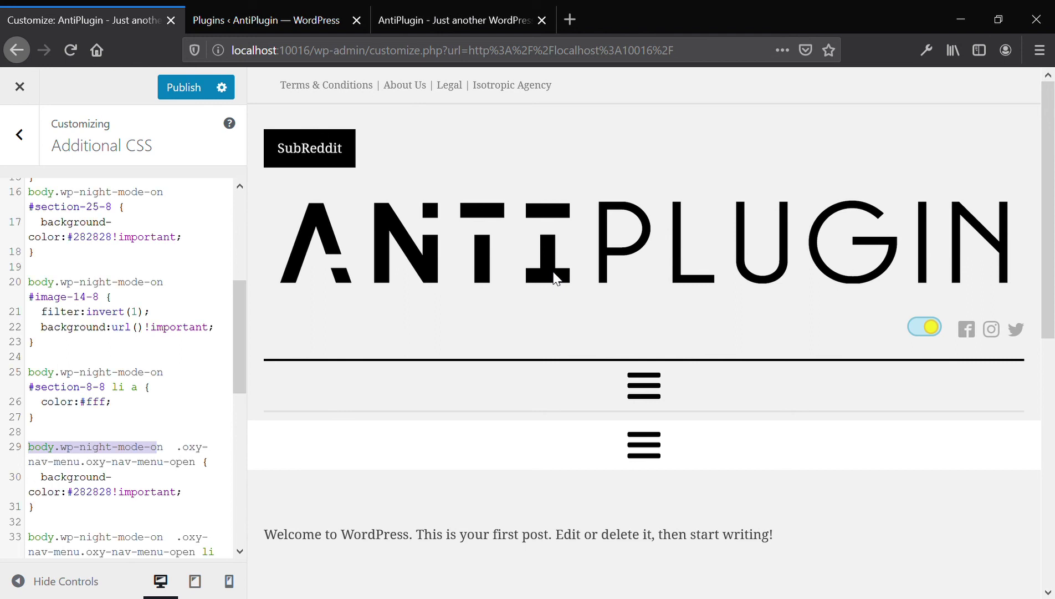
{"action": "left_click", "coordinate": [929, 327]}
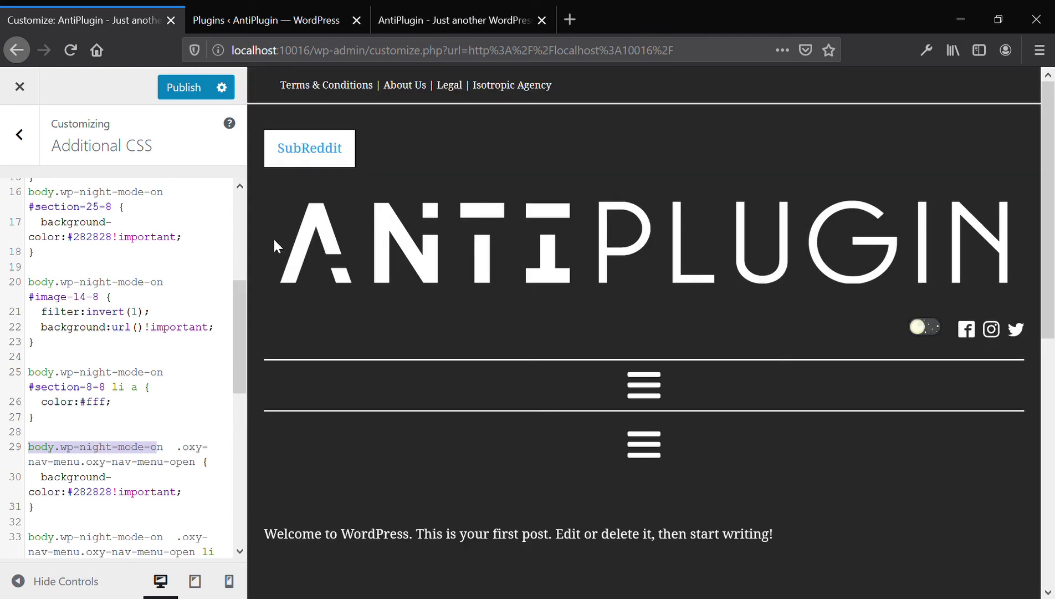
{"action": "left_click_drag", "start_coordinate": [130, 347], "coordinate": [113, 306]}
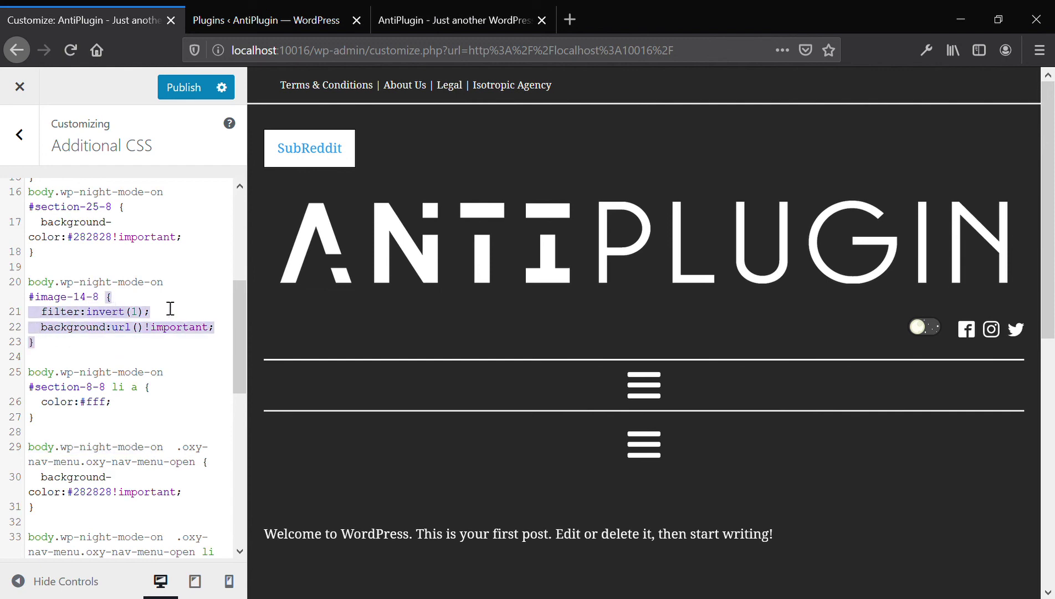
Delete background line 22 from the #image-14-8 rule and check the logo in night mode.
{"action": "left_click", "coordinate": [937, 329]}
{"action": "double_click", "coordinate": [62, 329]}
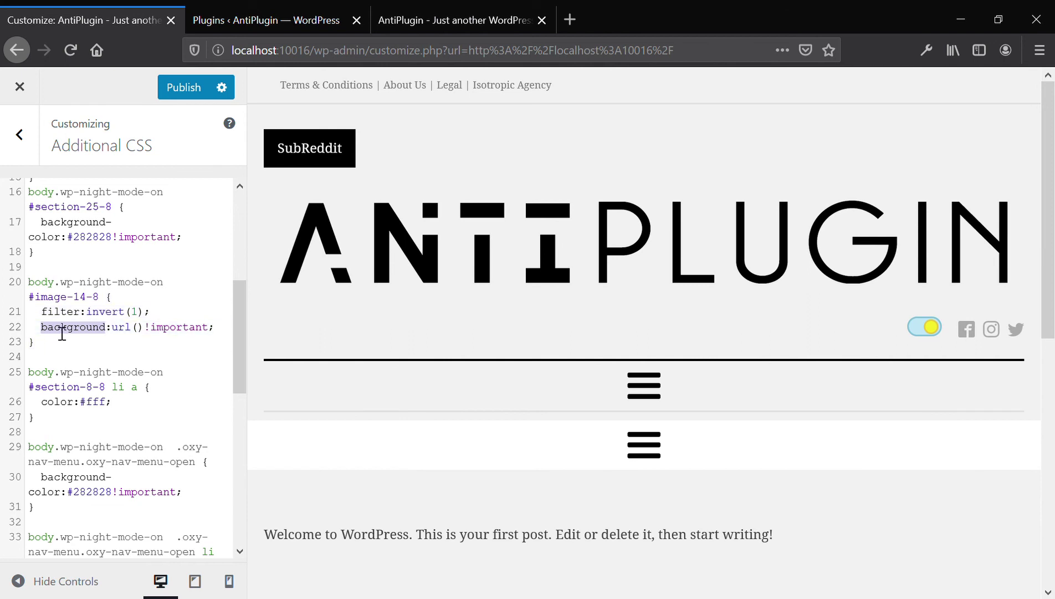
{"action": "triple_click", "coordinate": [62, 333]}
{"action": "key", "text": "ctrl+c"}
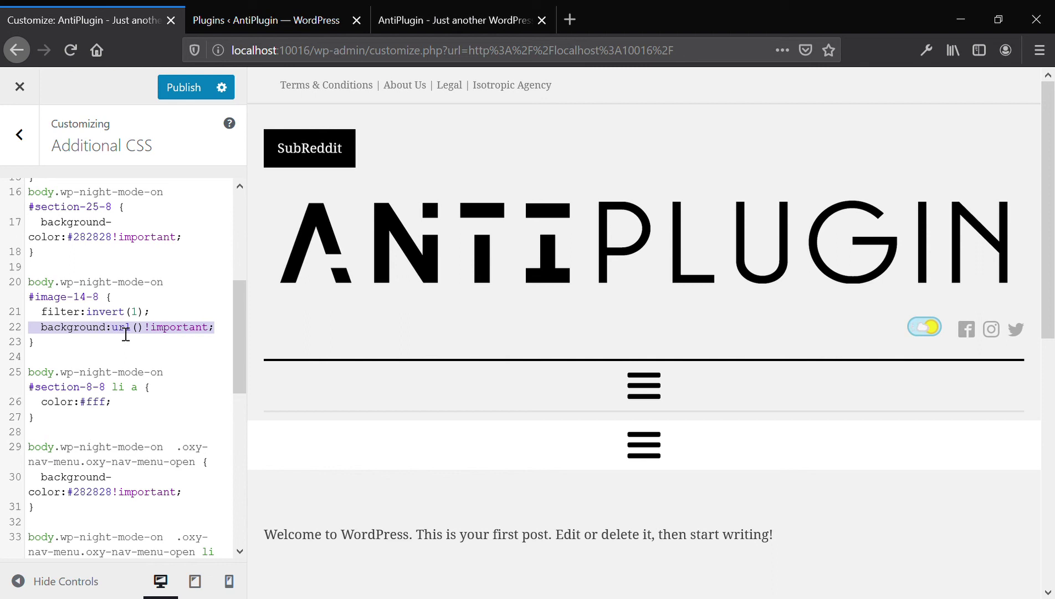
{"action": "key", "text": "BackSpace"}
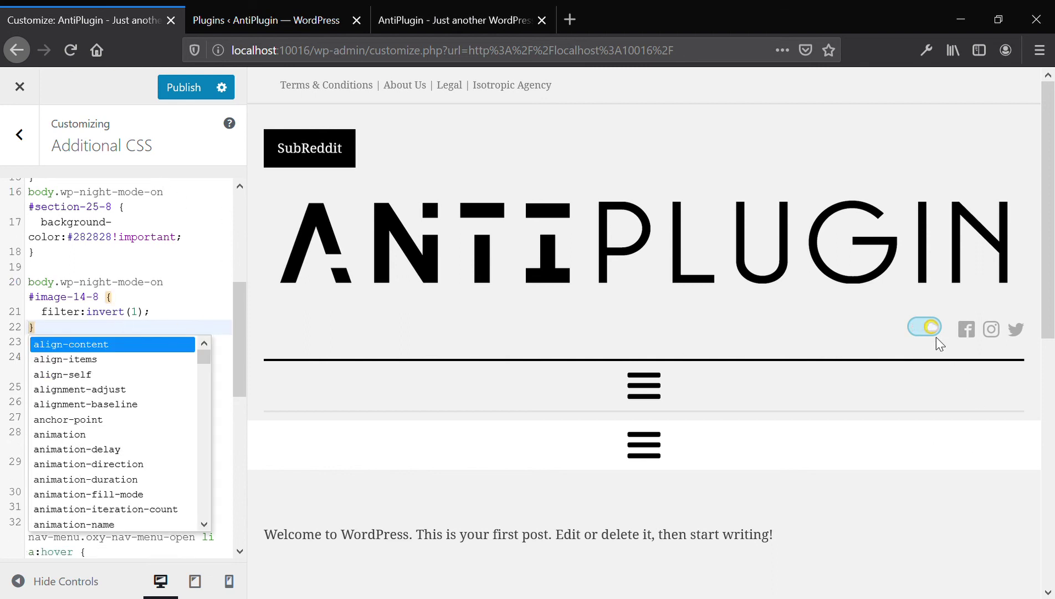
{"action": "left_click", "coordinate": [931, 331]}
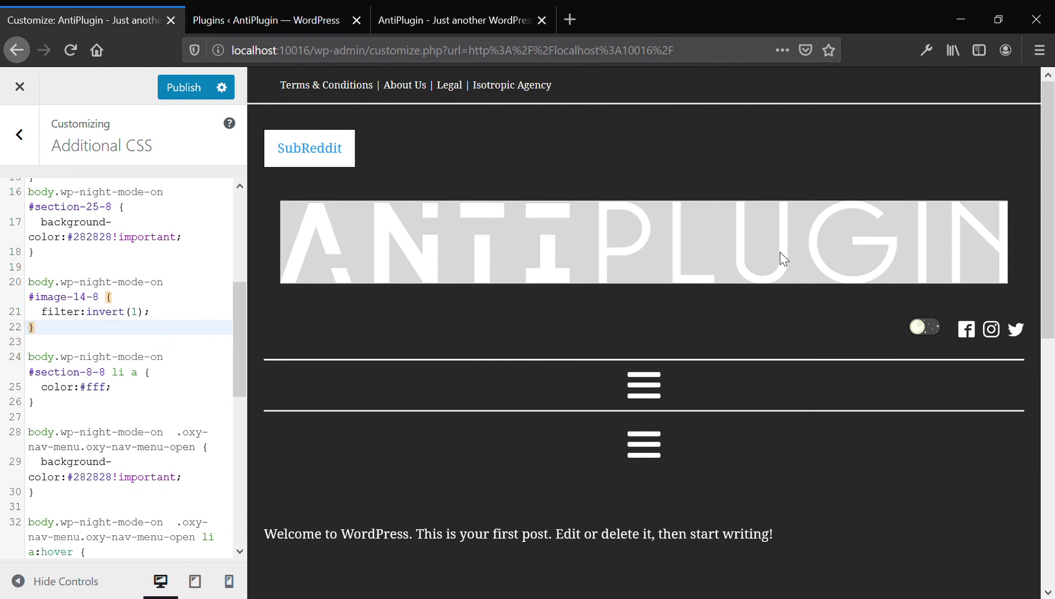
Restore background:url()!important; in the #image-14-8 rule, then view the installed plugins.
{"action": "left_click", "coordinate": [185, 324]}
{"action": "key", "text": "Return"}
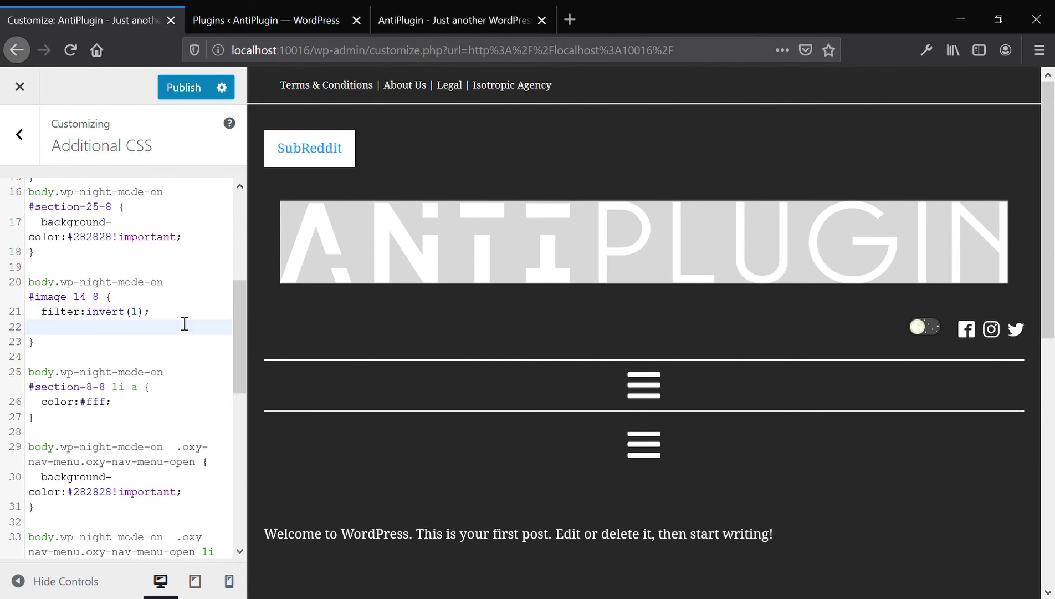
{"action": "key", "text": "ctrl+v"}
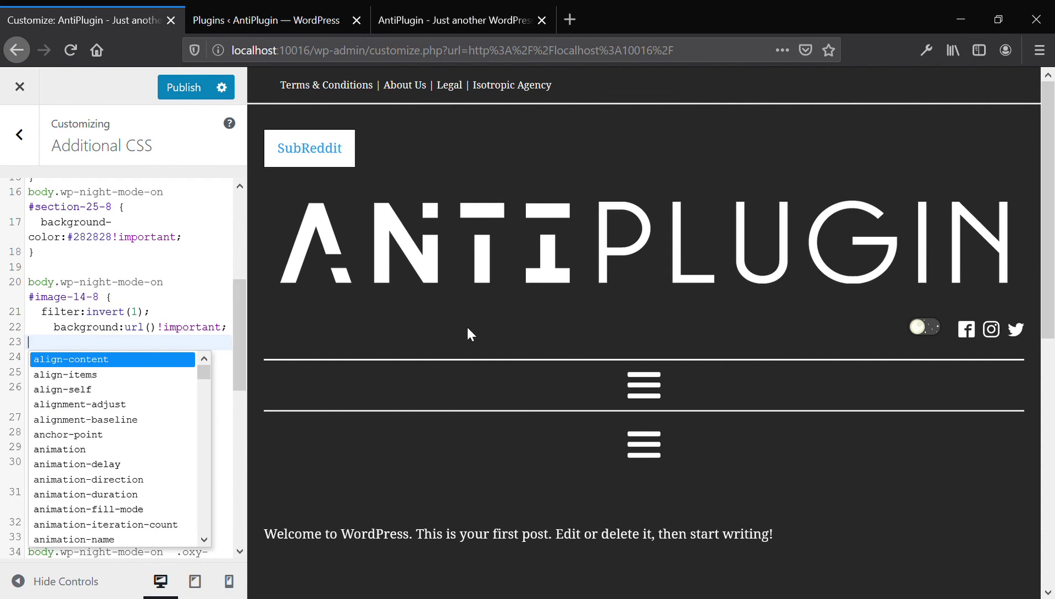
{"action": "left_click", "coordinate": [288, 19]}
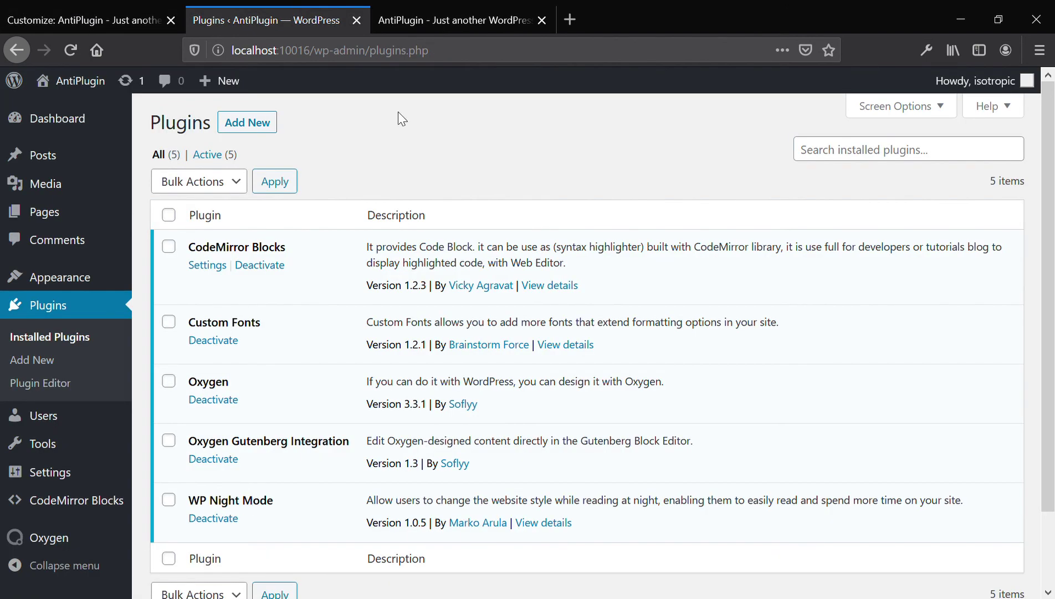
Select body.wp-night-mode-on on line 16 of Additional CSS, then leave the CSS editor.
{"action": "left_click", "coordinate": [163, 8]}
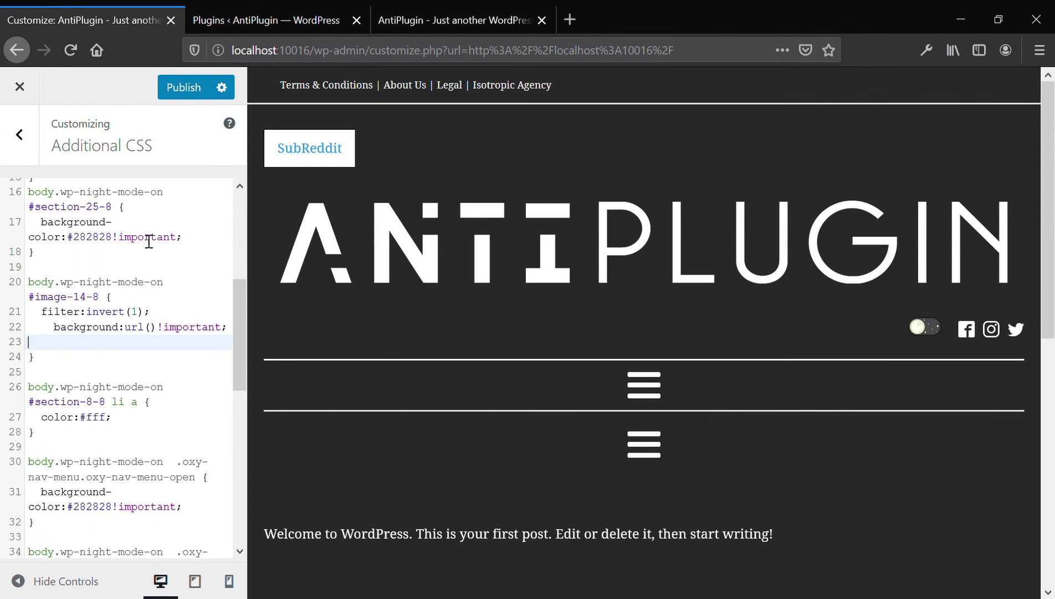
{"action": "scroll", "coordinate": [146, 241], "scroll_direction": "up", "scroll_amount": 2}
{"action": "scroll", "coordinate": [149, 244], "scroll_direction": "up", "scroll_amount": 1}
{"action": "left_click", "coordinate": [164, 291]}
{"action": "left_click_drag", "start_coordinate": [163, 292], "coordinate": [1, 288]}
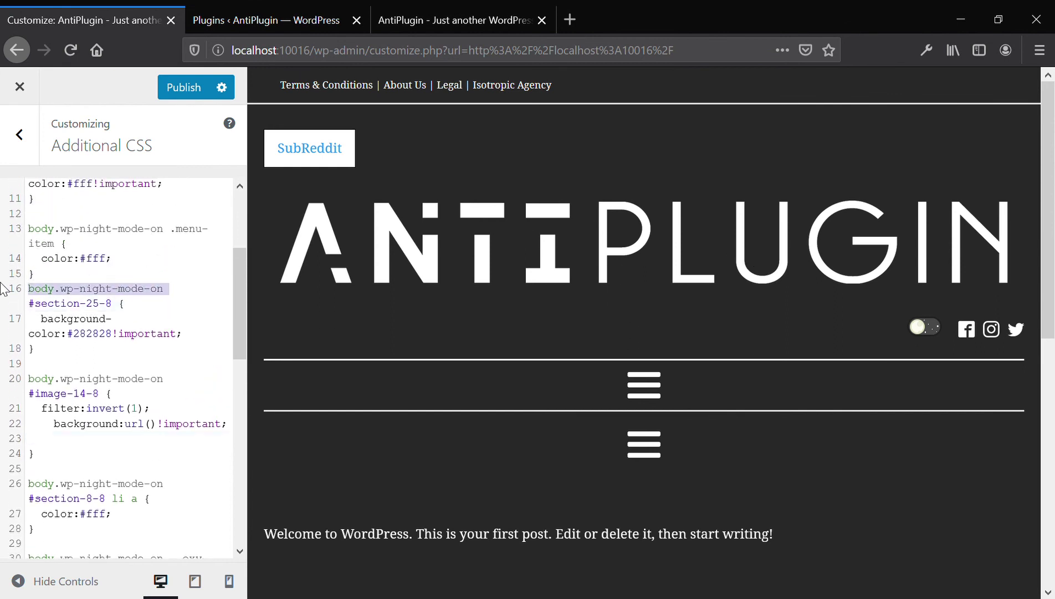
{"action": "left_click", "coordinate": [23, 133]}
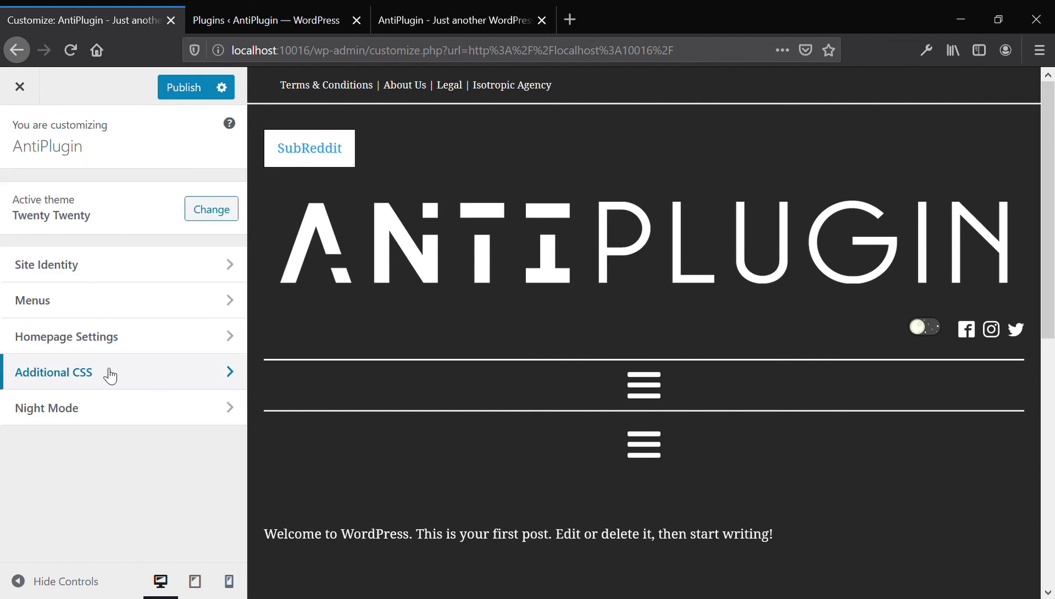
Try Toggle Styles 4 and 2, turn preview night mode off, and settle on Style 1.
{"action": "left_click", "coordinate": [90, 421]}
{"action": "left_click", "coordinate": [154, 330]}
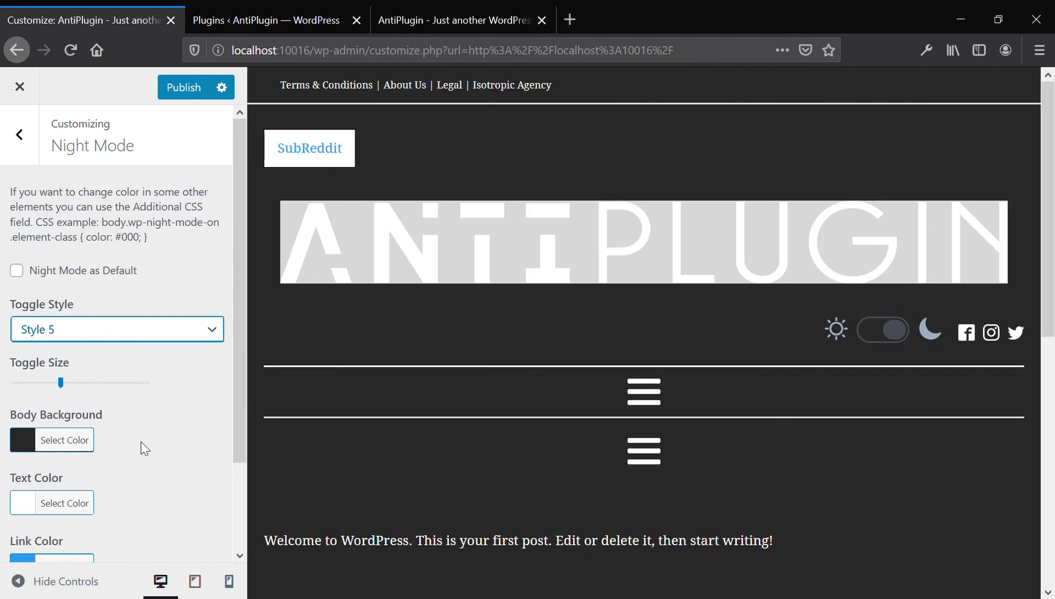
{"action": "key", "text": "Up"}
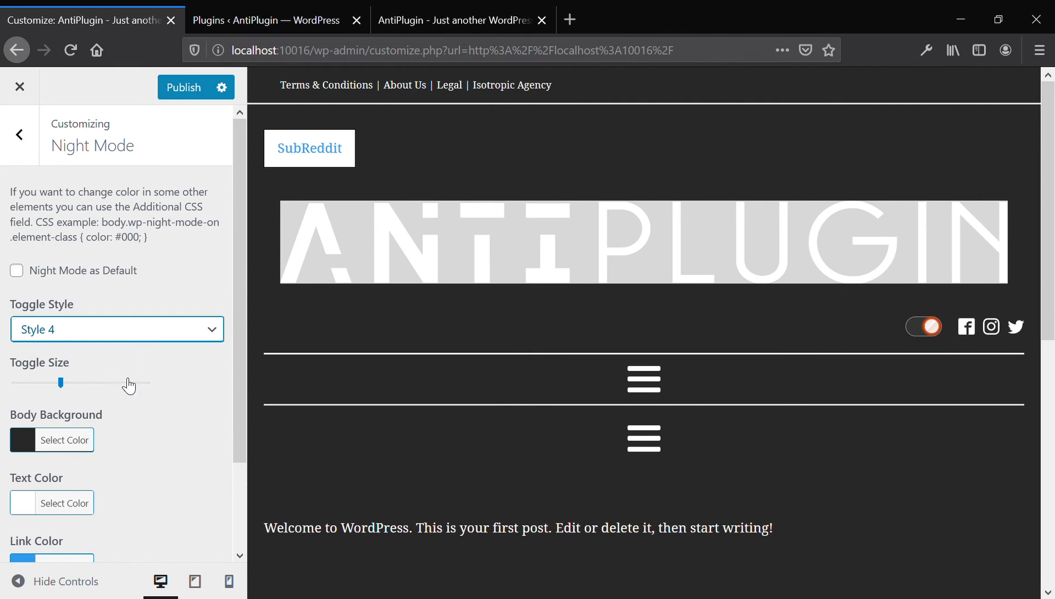
{"action": "key", "text": "Up"}
{"action": "key", "text": "Up"}
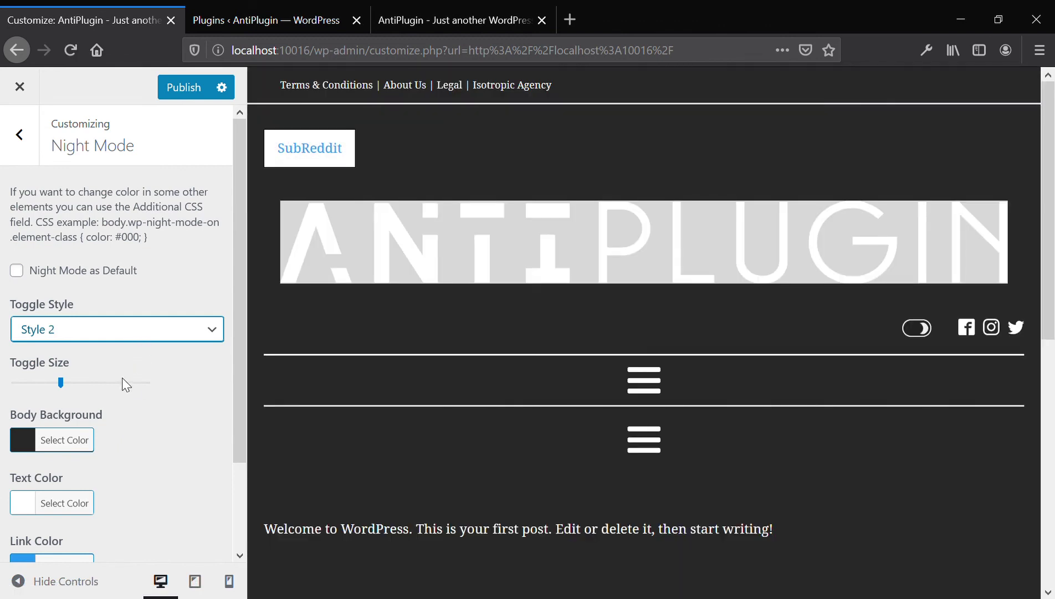
{"action": "left_click", "coordinate": [917, 329]}
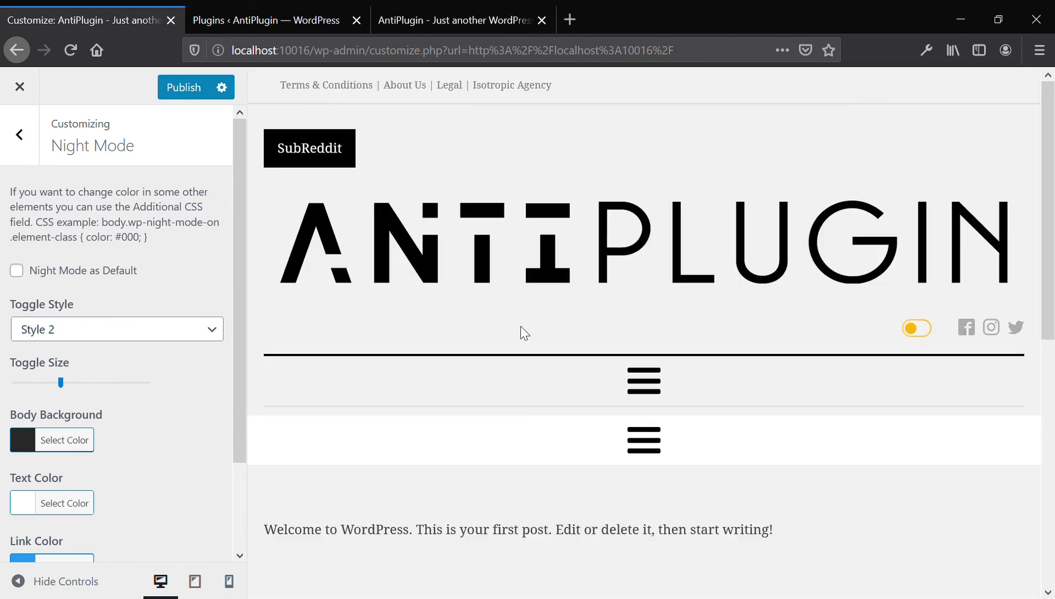
{"action": "left_click", "coordinate": [138, 335]}
{"action": "left_click", "coordinate": [124, 358]}
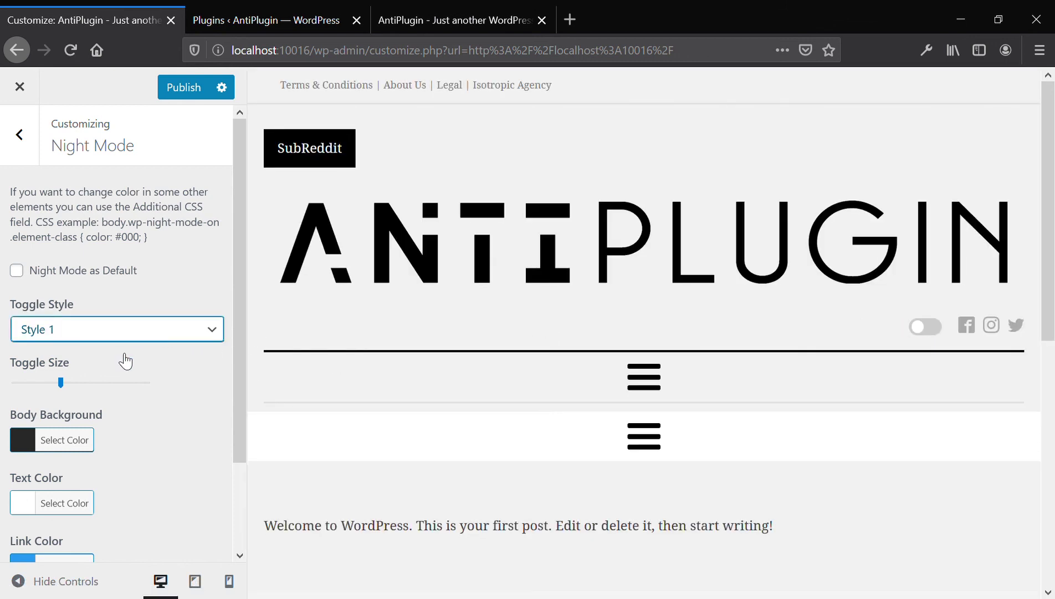
{"action": "left_click", "coordinate": [285, 8]}
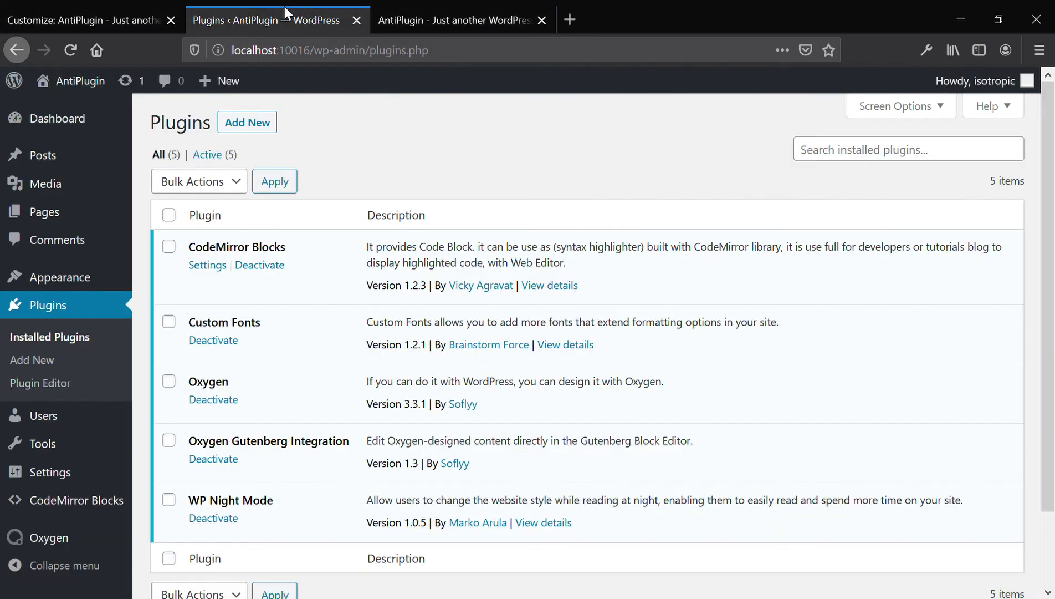
Test the night-mode toggle on the live AntiPlugin site, switching dark mode on then off.
{"action": "left_click", "coordinate": [441, 18]}
{"action": "left_click", "coordinate": [857, 180]}
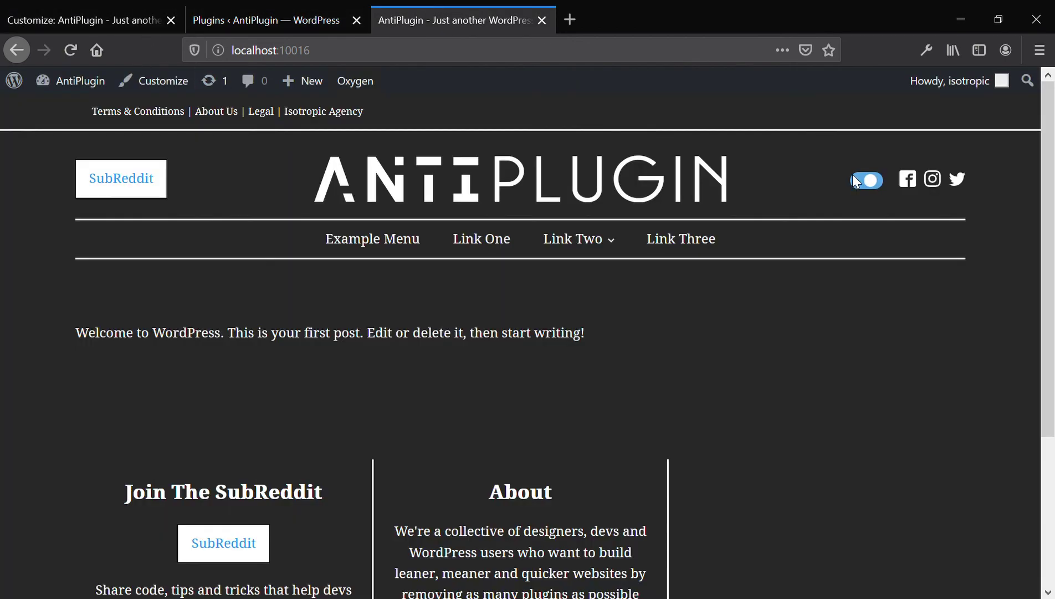
{"action": "left_click", "coordinate": [879, 191]}
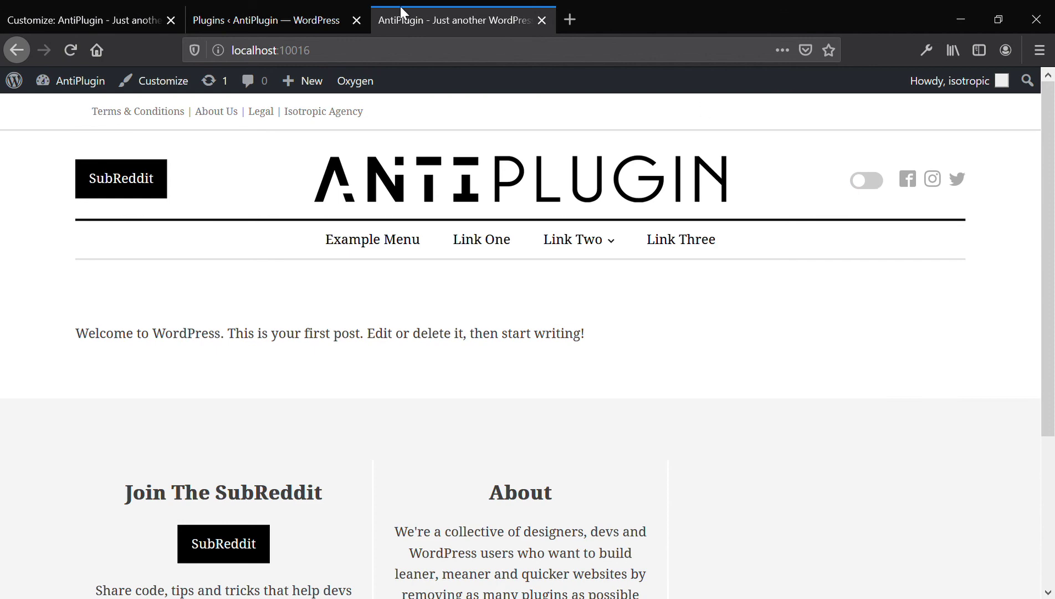
Publish Toggle Style 3 in the Customizer and view the live site in light mode.
{"action": "left_click", "coordinate": [130, 8]}
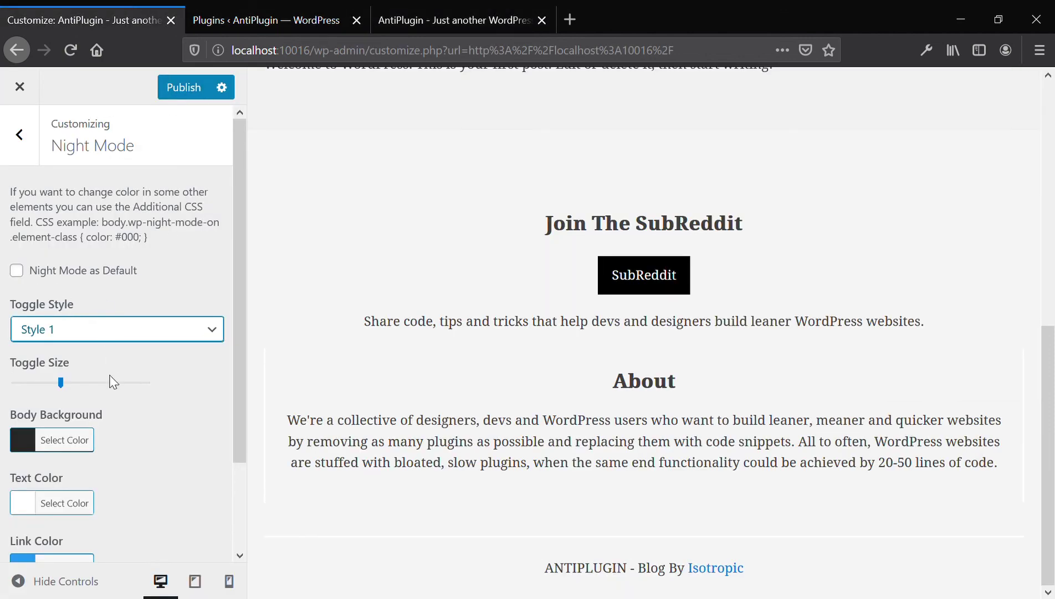
{"action": "key", "text": "Down"}
{"action": "key", "text": "Down"}
{"action": "left_click", "coordinate": [180, 89]}
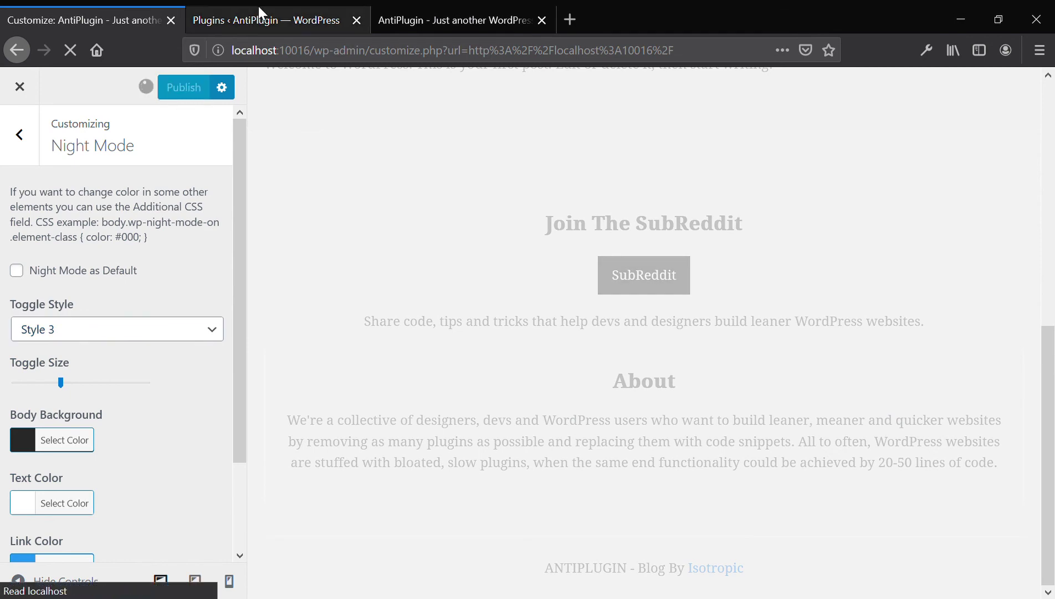
{"action": "left_click", "coordinate": [474, 6]}
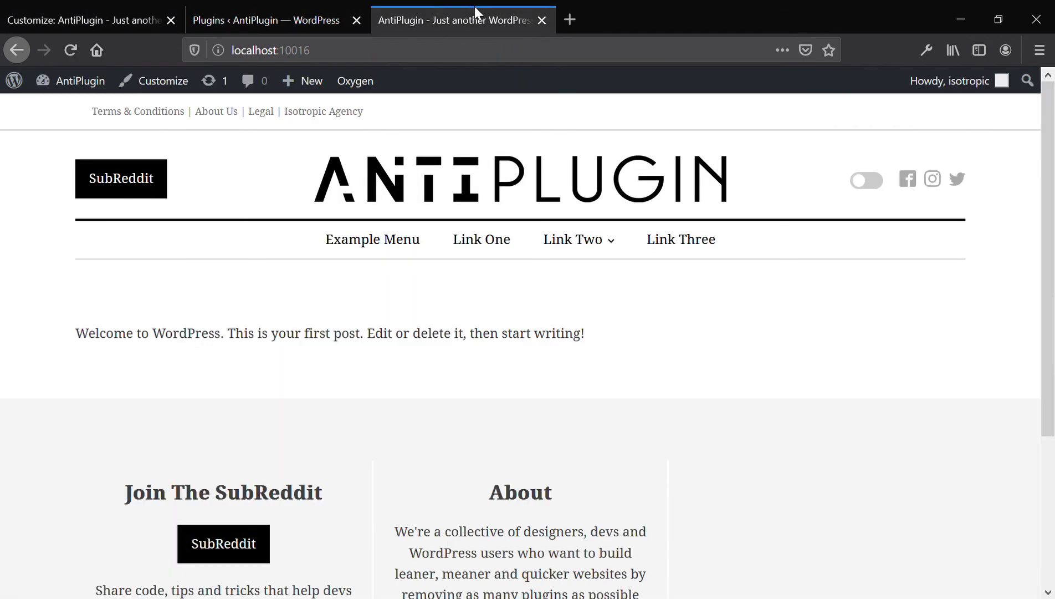